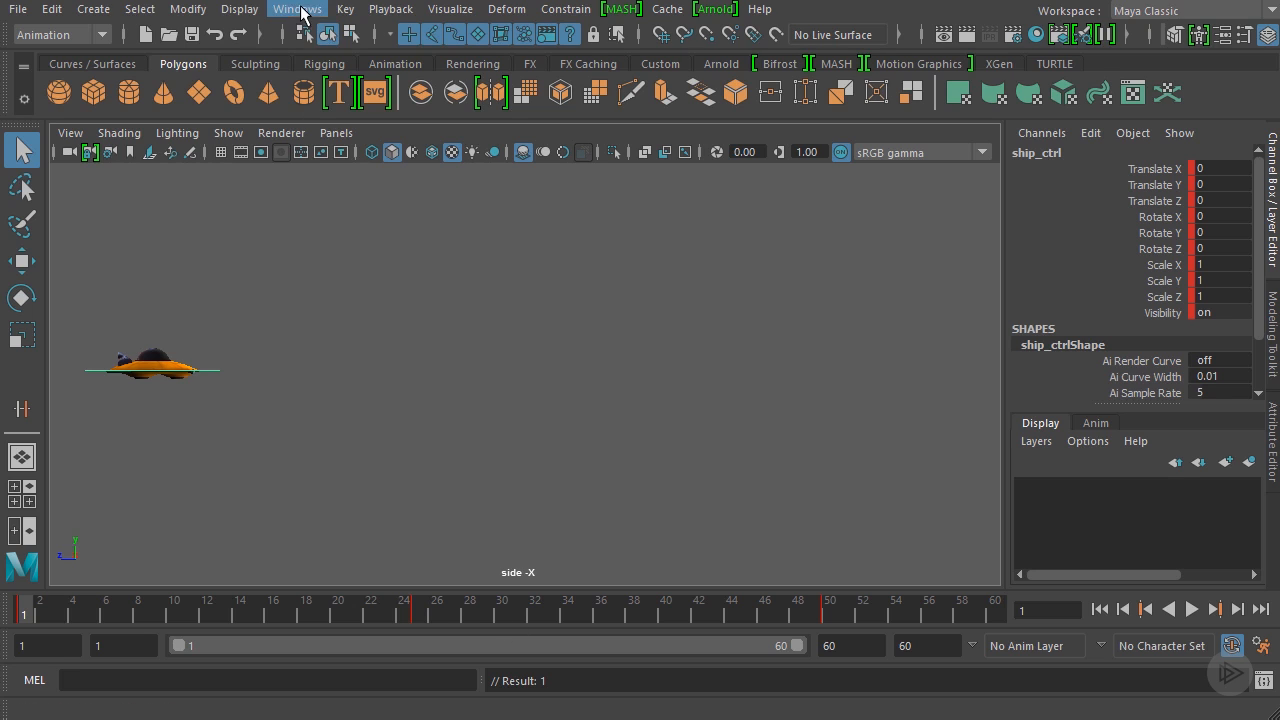
- Open the Graph Editor for ship_ctrl and select the frame 25 key on the Translate Z curve
click(297, 9)
mouse_move(333, 125)
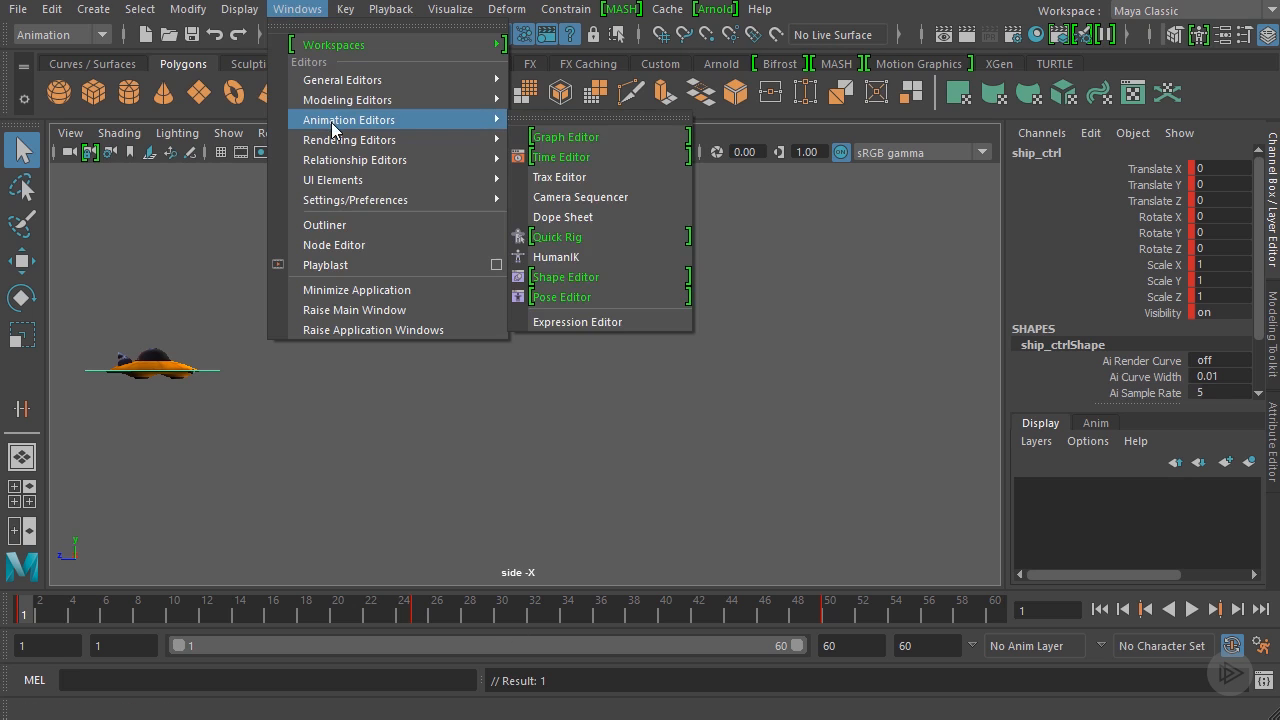
click(548, 143)
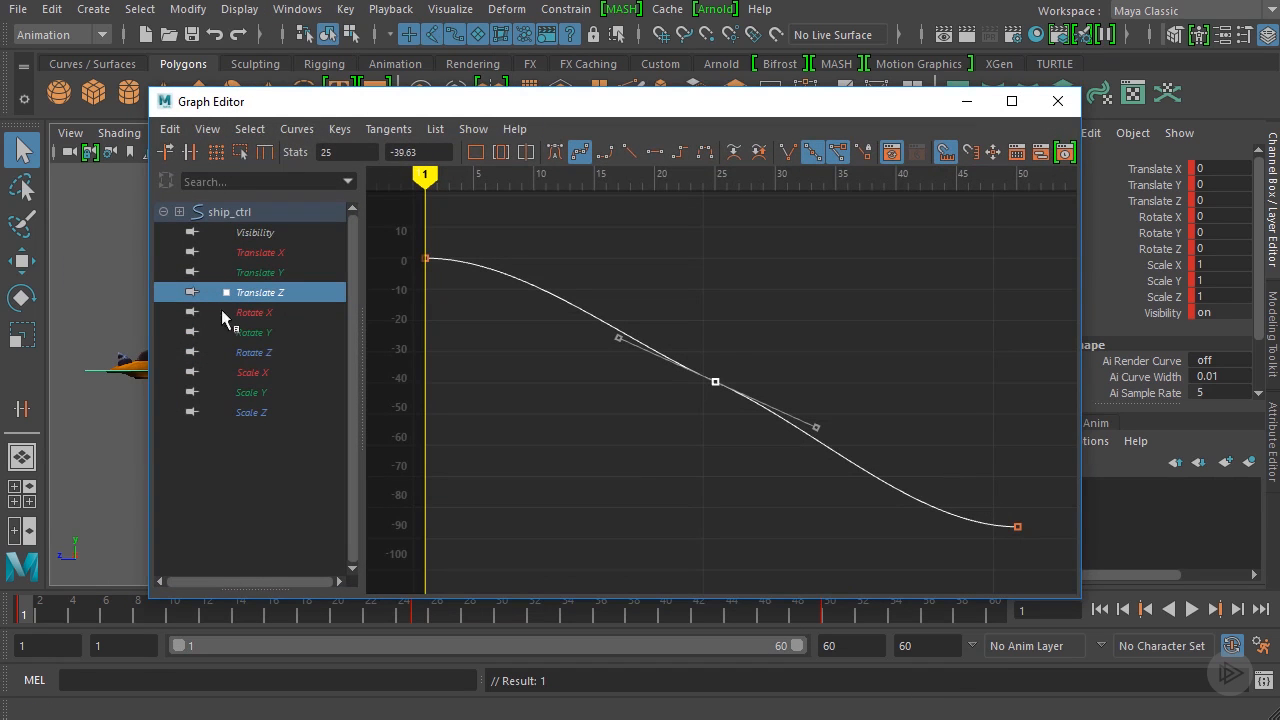
click(272, 293)
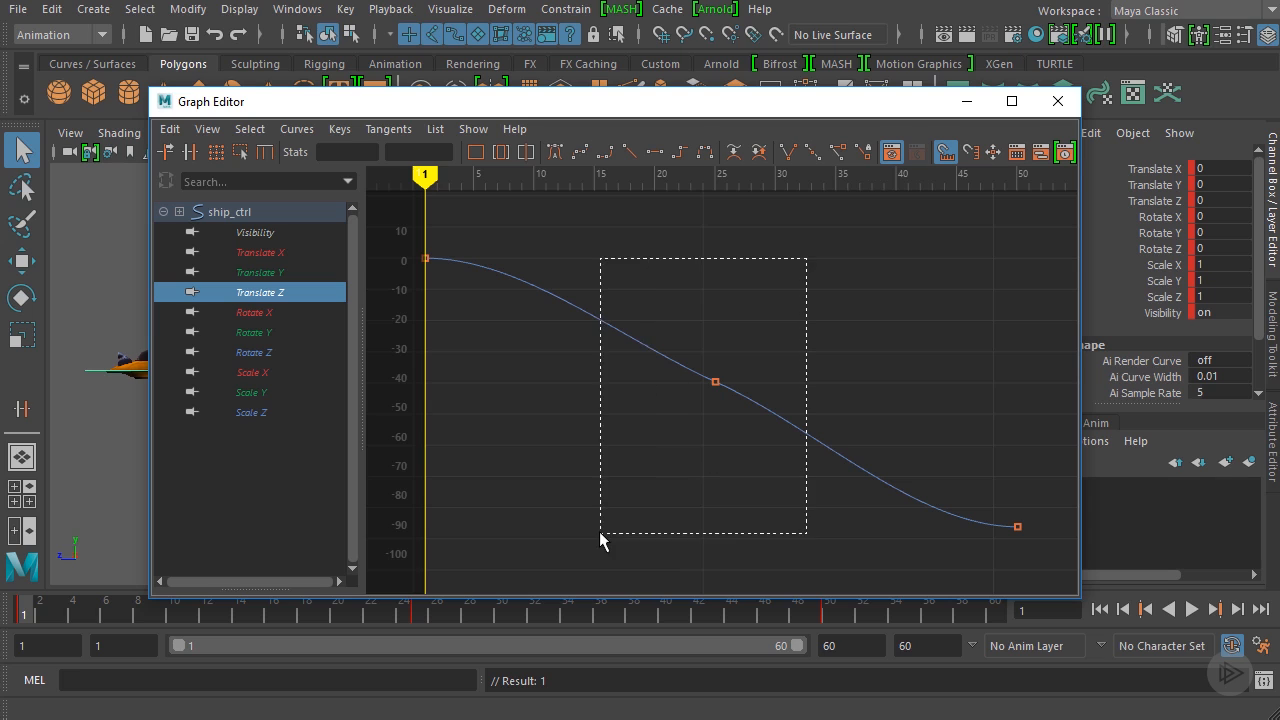
drag(600, 533, 600, 533)
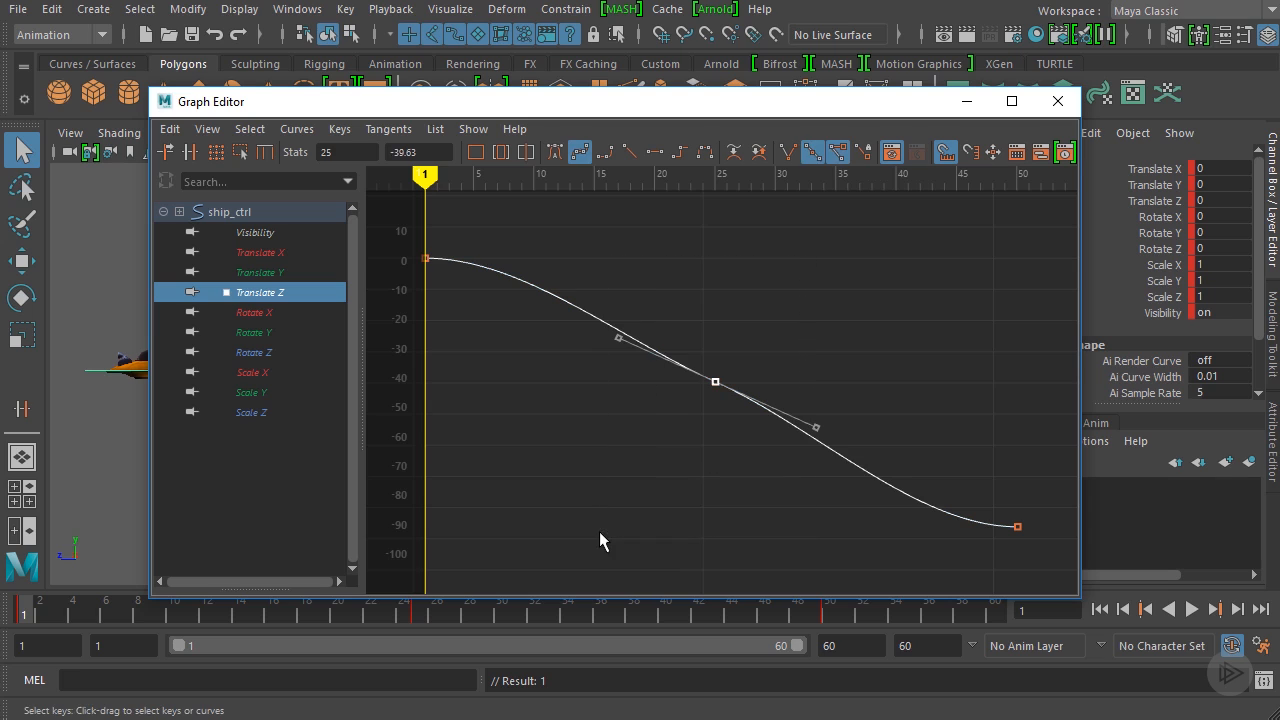
- Apply clamped tangents to the frame 25 Translate Z key and lower it to the frame 50 key's value of -86.162
click(605, 156)
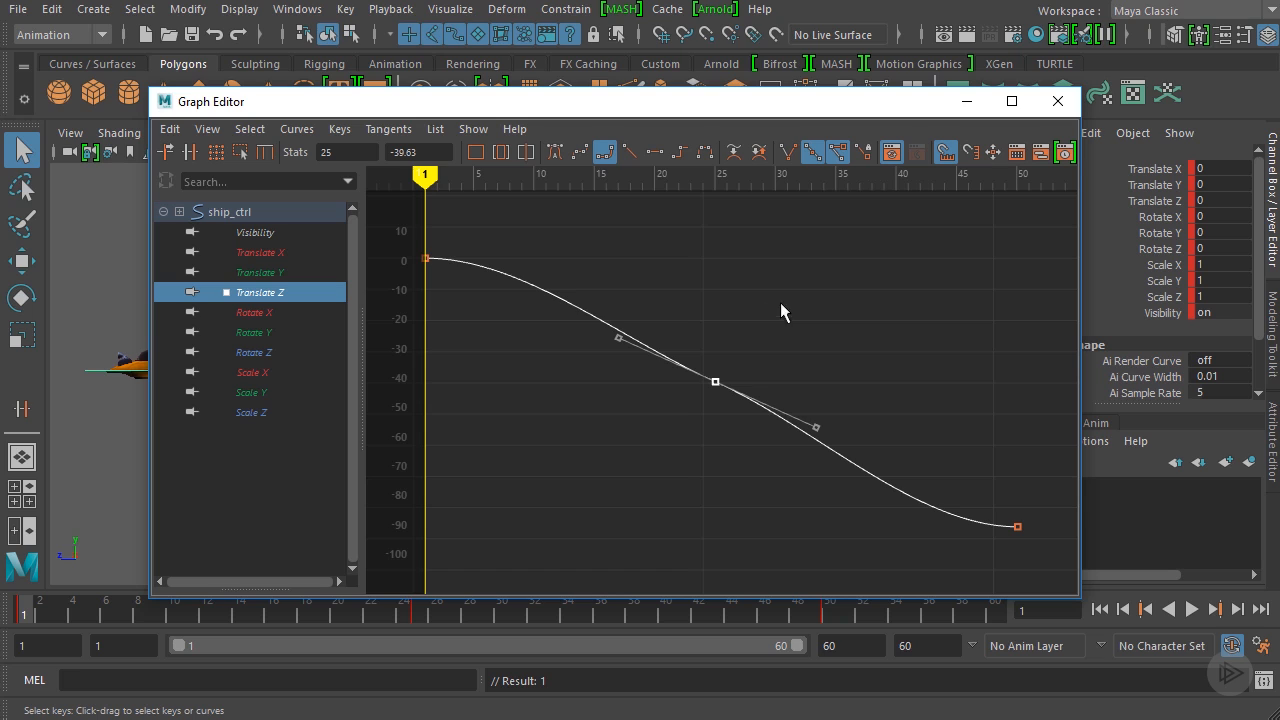
drag(792, 292, 616, 465)
shift+middle_drag(753, 321, 750, 463)
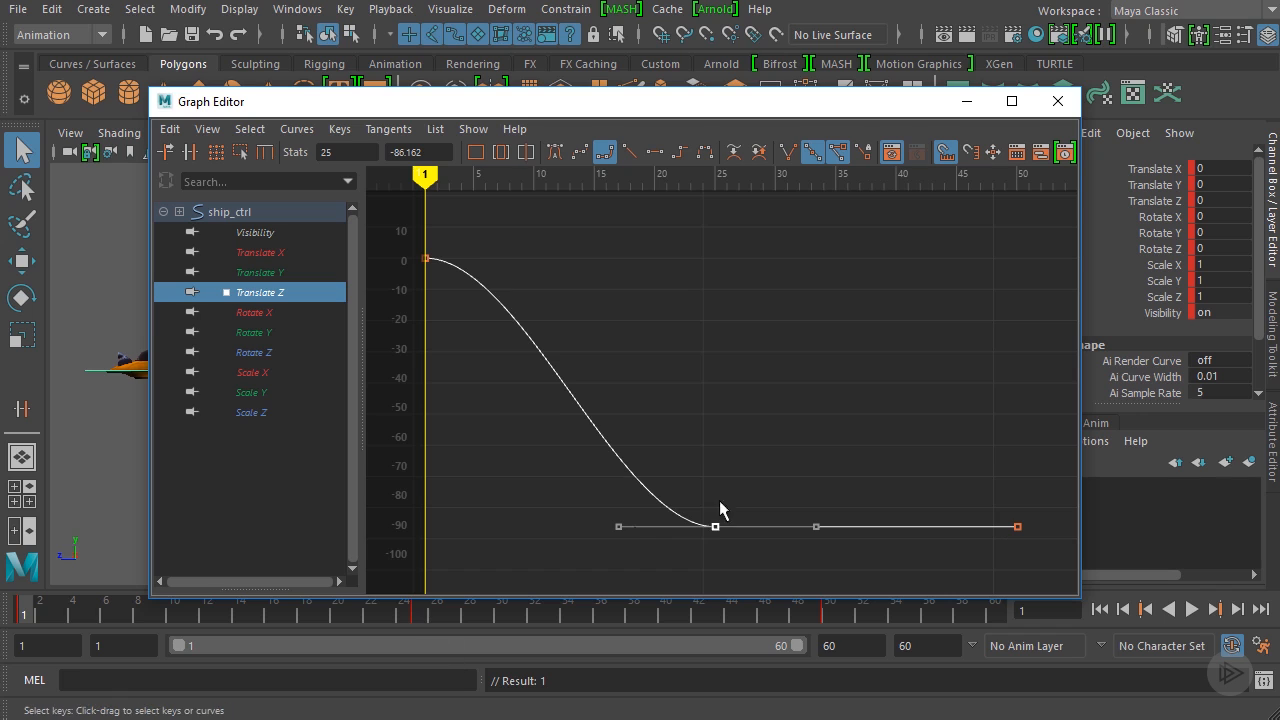
mouse_move(777, 450)
shift+middle_down()
mouse_move(763, 480)
mouse_move(766, 451)
mouse_move(763, 477)
mouse_move(757, 463)
shift+middle_up()
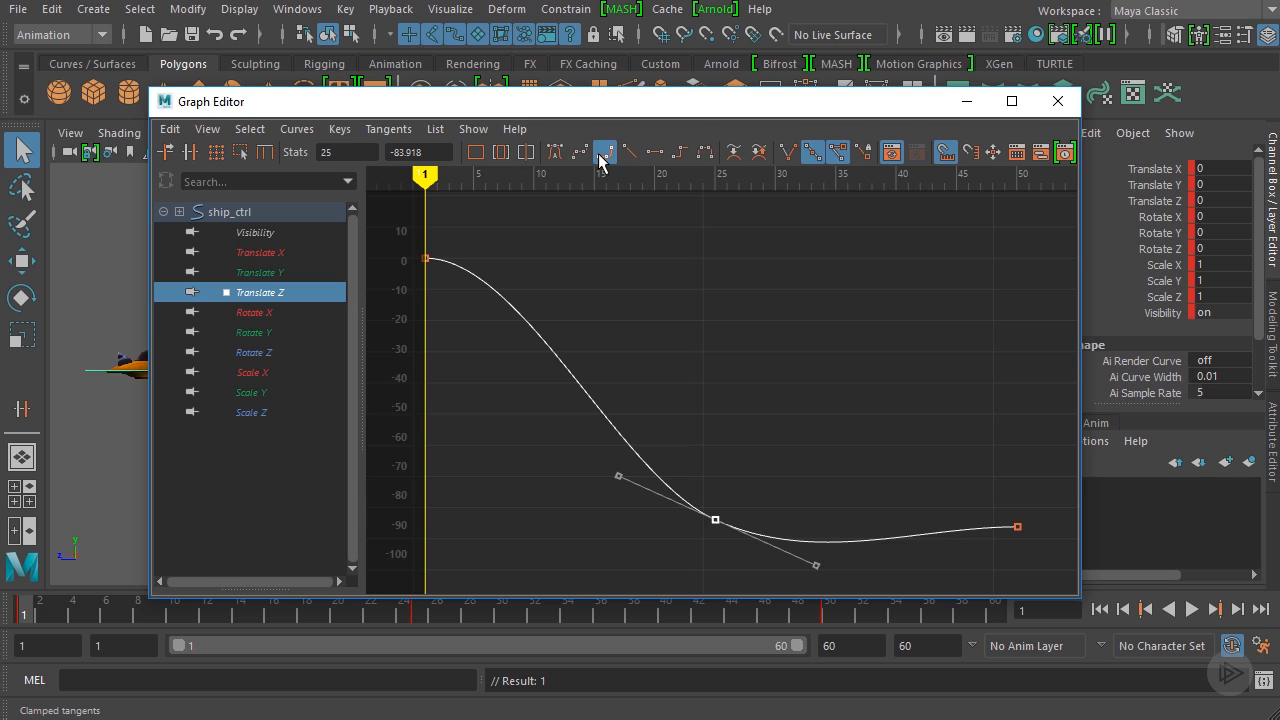
mouse_move(749, 386)
shift+middle_down()
mouse_move(749, 374)
mouse_move(754, 388)
shift+middle_up()
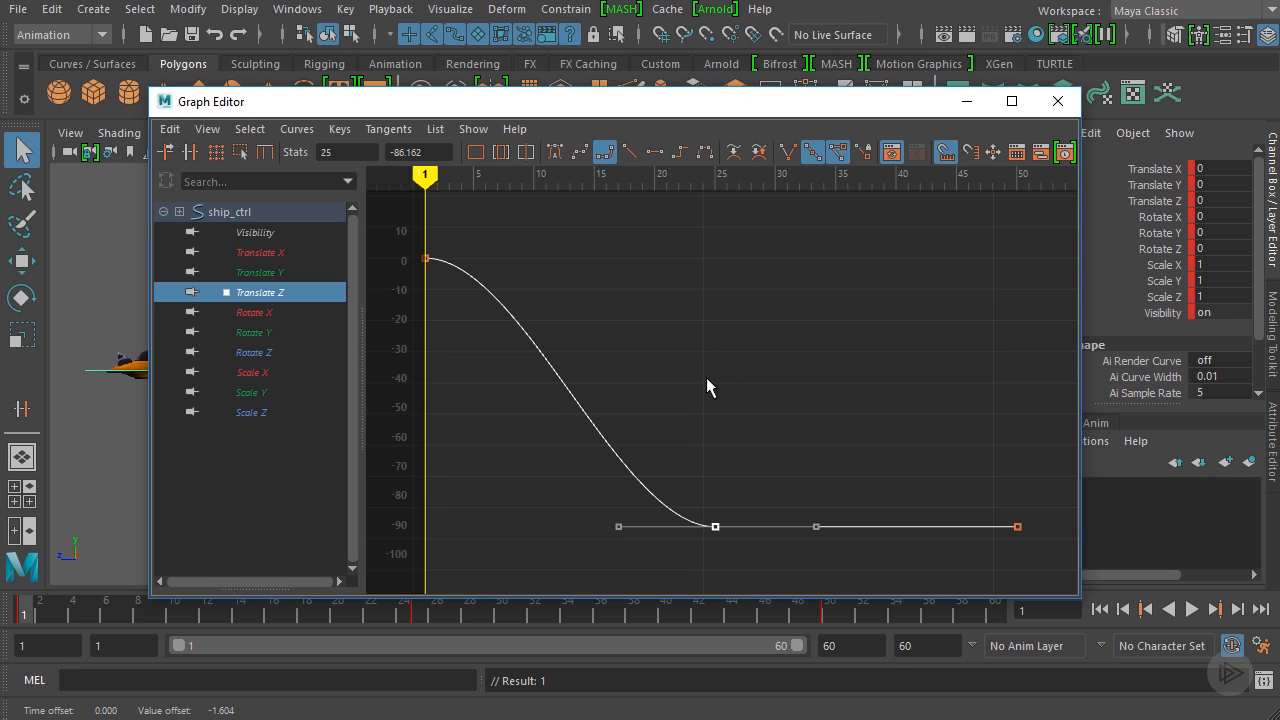
- Go to frame 50 and raise the frame 25 Translate Z key to about -40.73
drag(746, 431, 679, 554)
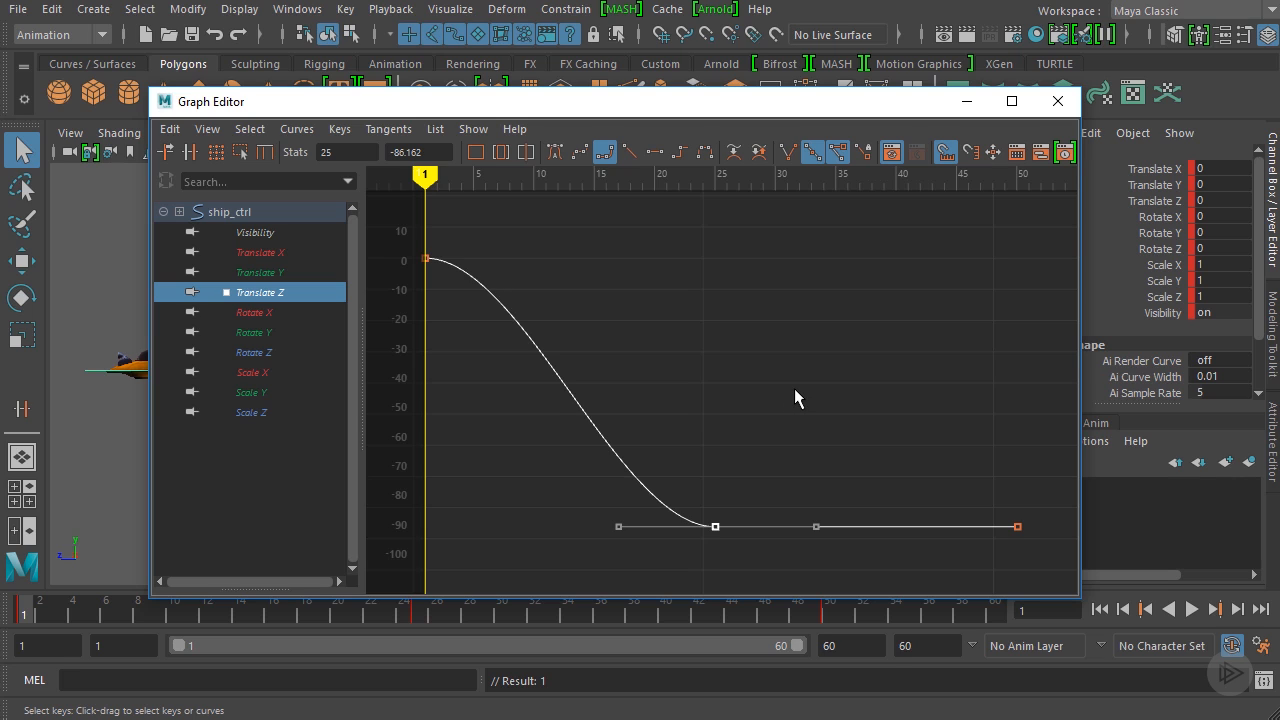
drag(800, 404, 700, 531)
mouse_move(749, 464)
alt+middle_down()
mouse_move(751, 449)
mouse_move(748, 464)
alt+middle_up()
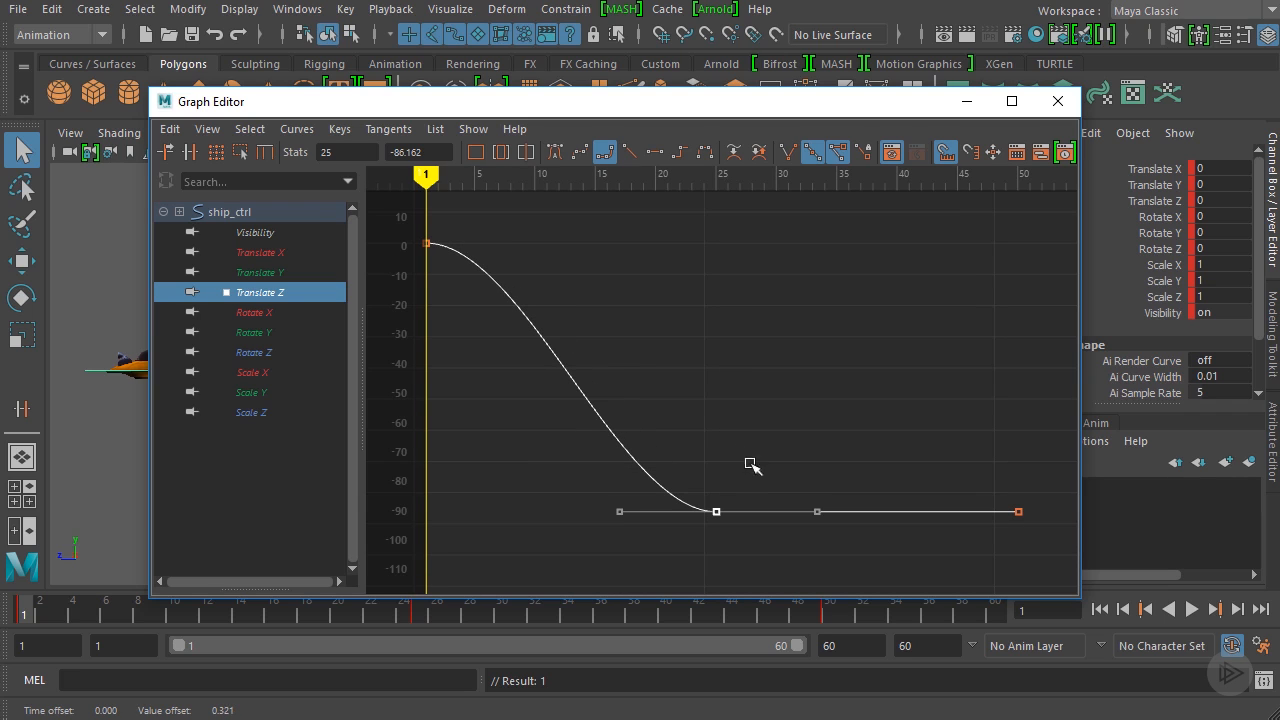
click(829, 614)
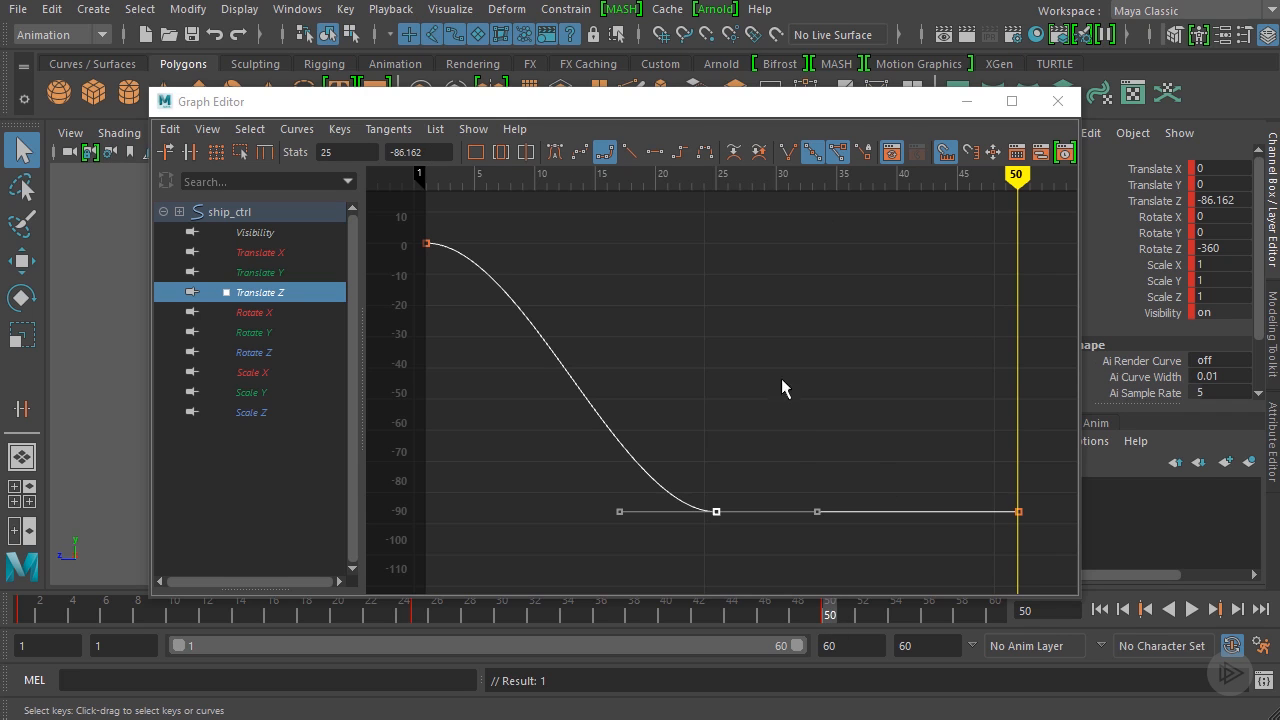
drag(797, 403, 641, 512)
drag(764, 581, 835, 490)
mouse_move(788, 508)
middle_down()
mouse_move(720, 551)
mouse_move(763, 566)
mouse_move(786, 300)
mouse_move(760, 497)
mouse_move(756, 432)
middle_up()
key(ctrl+z)
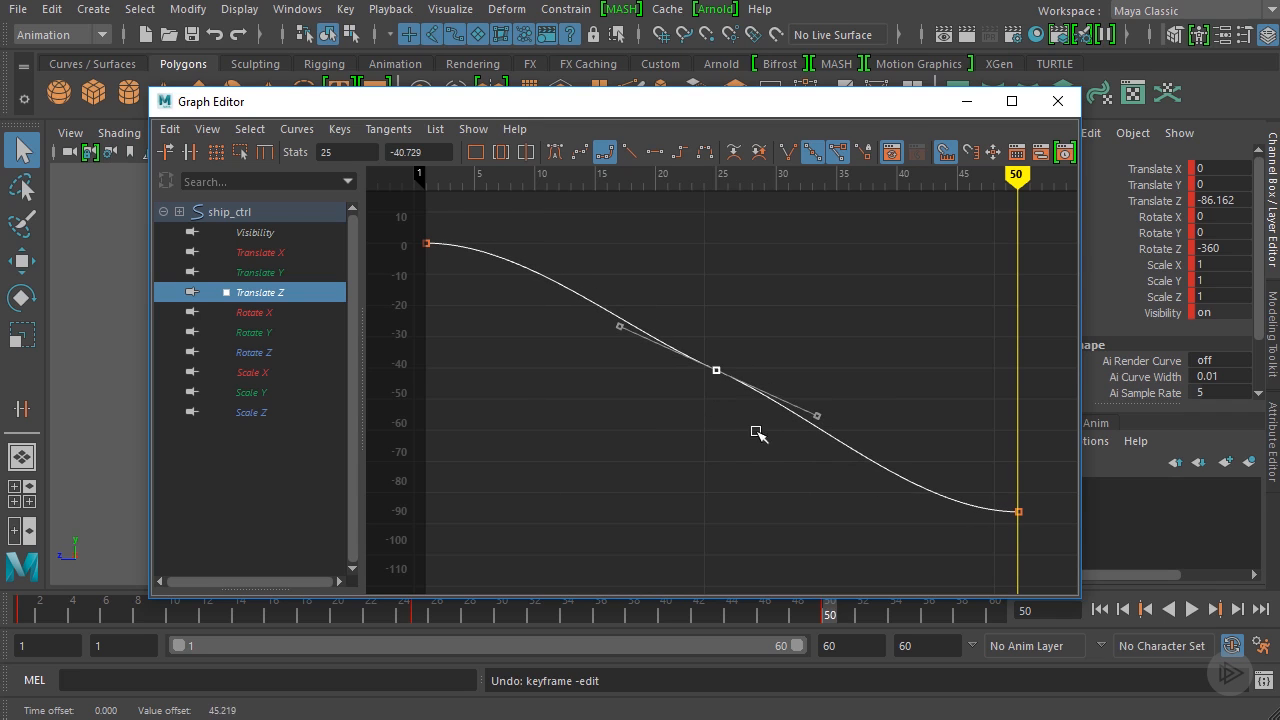
- Switch the frame 25 Translate Z key to auto tangents and raise it to about -32.39
click(555, 152)
middle_drag(767, 459, 766, 429)
drag(729, 340, 665, 423)
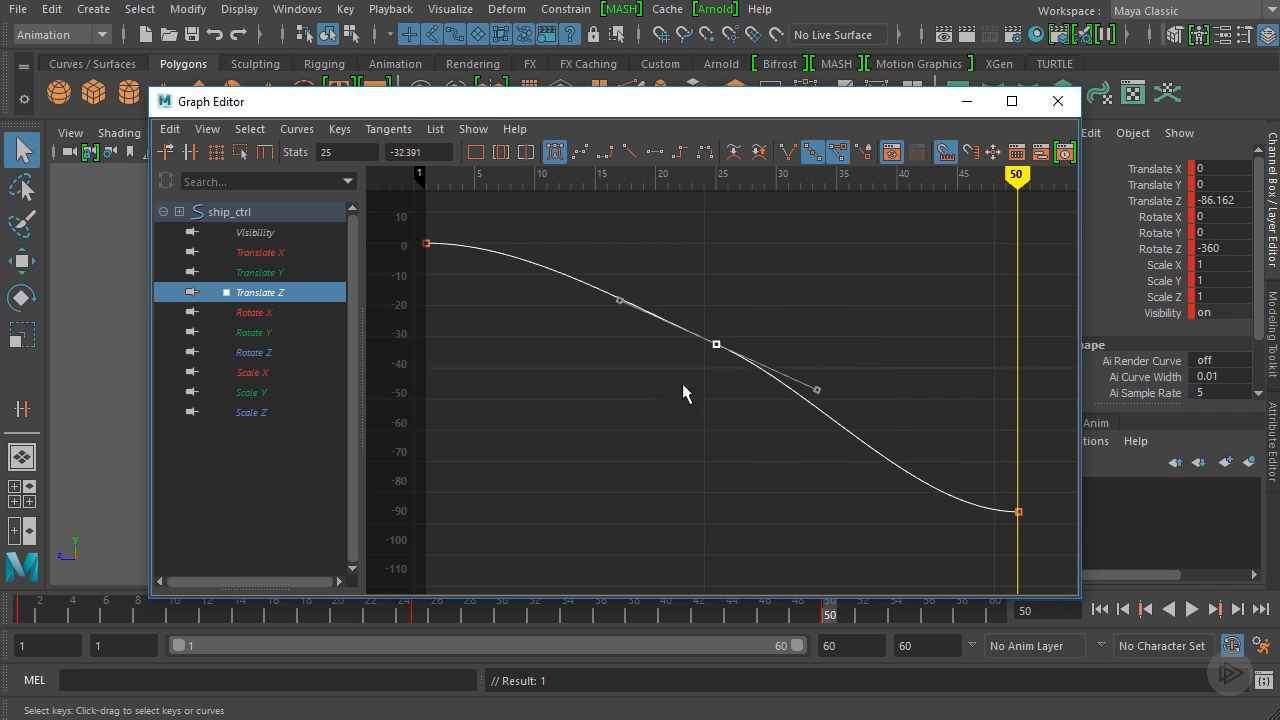
- Apply linear tangents to the frame 25 key, and extend them to all Translate Z keys
click(629, 152)
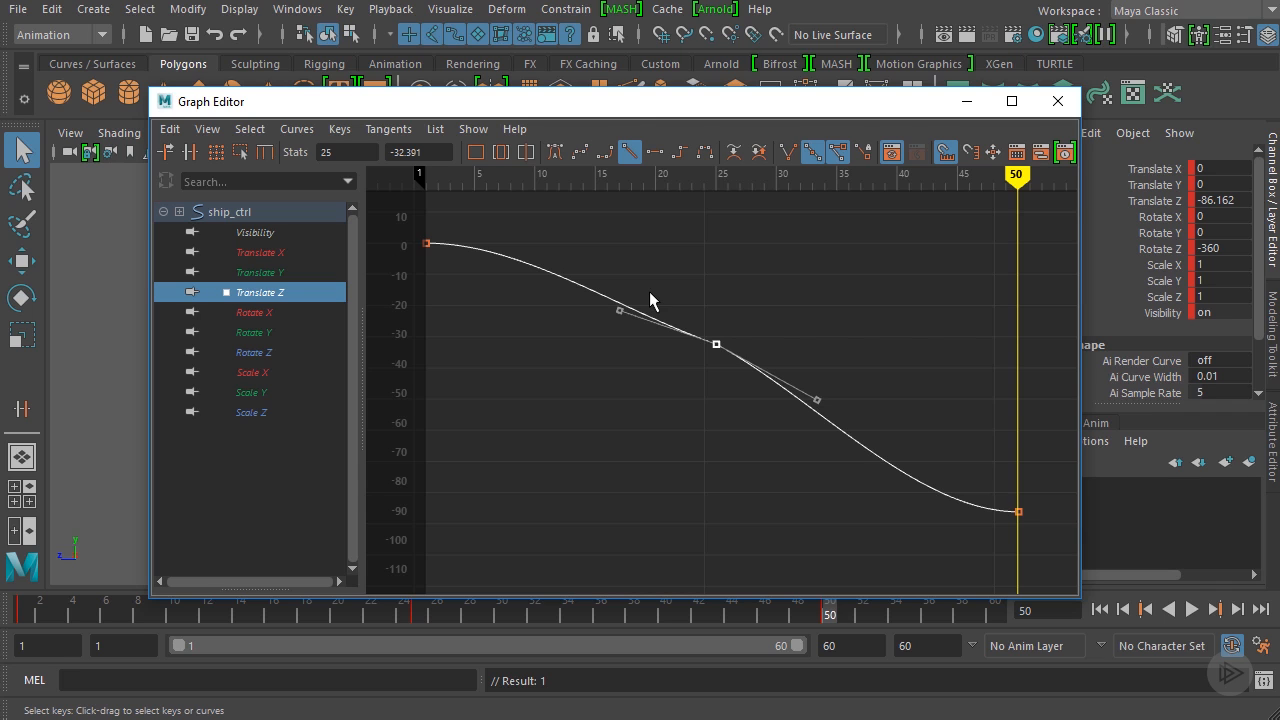
drag(633, 101, 715, 56)
scroll(831, 278, down, 5)
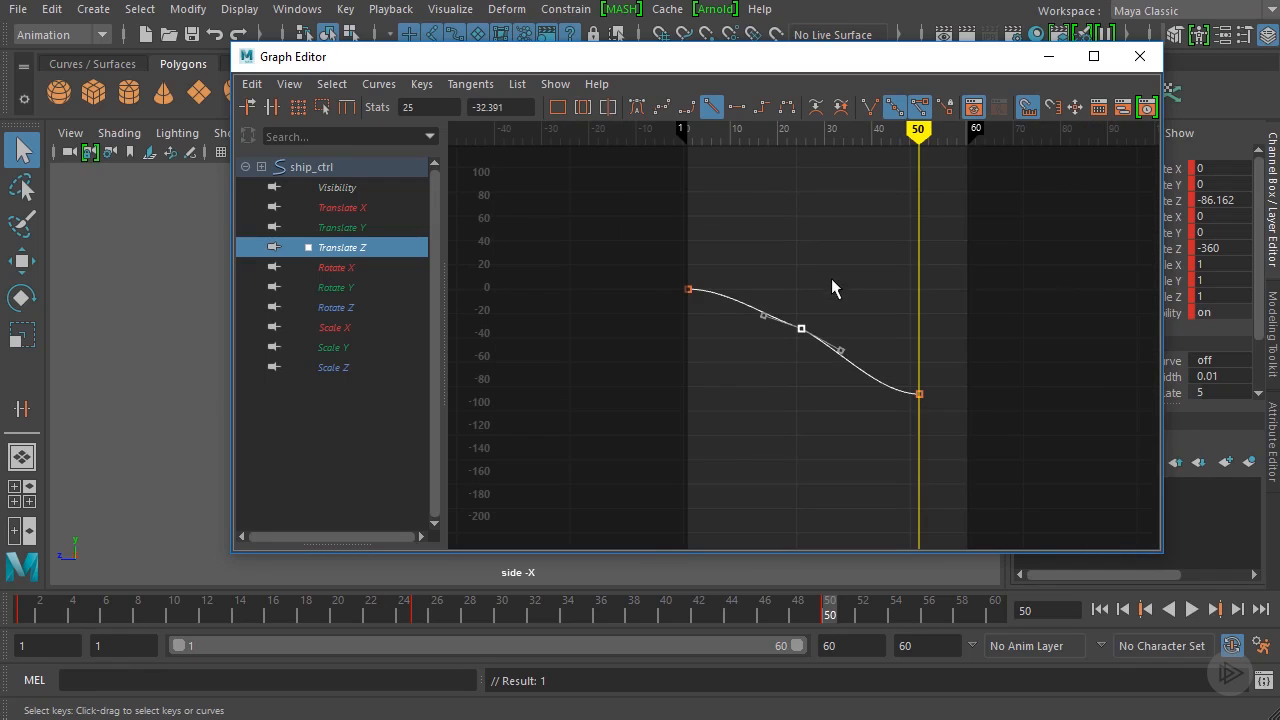
drag(629, 462, 629, 466)
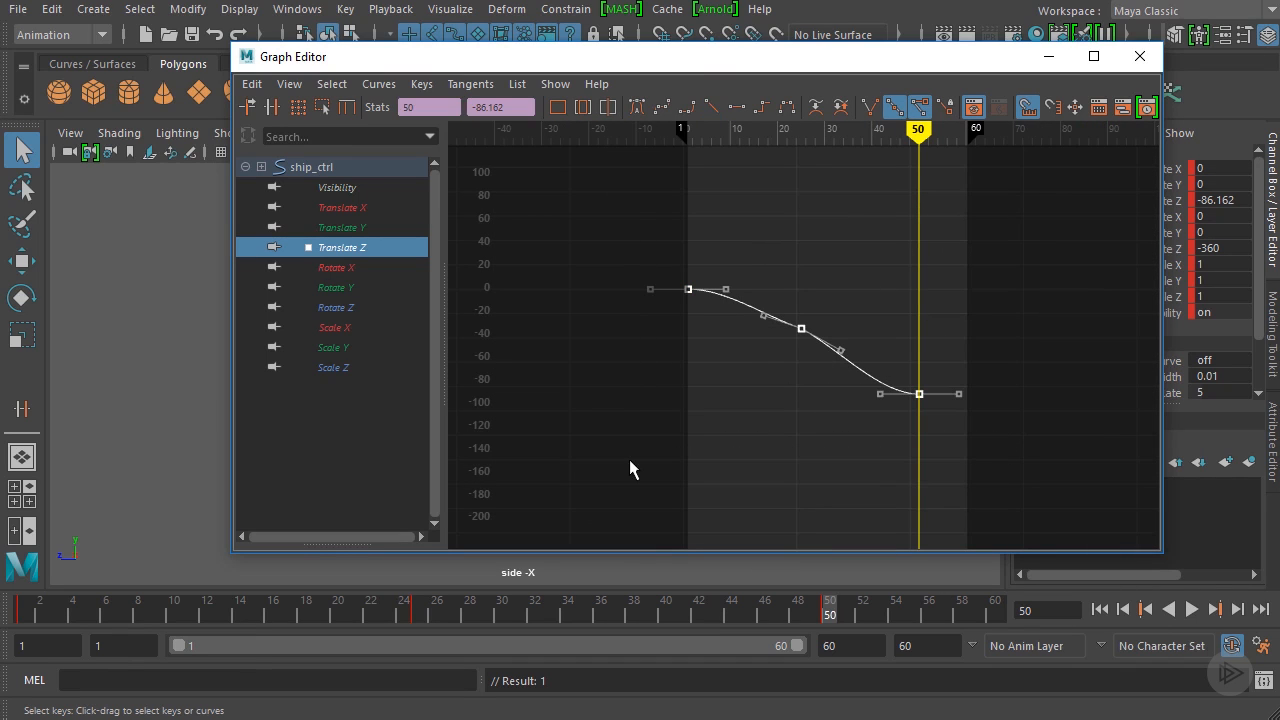
click(712, 107)
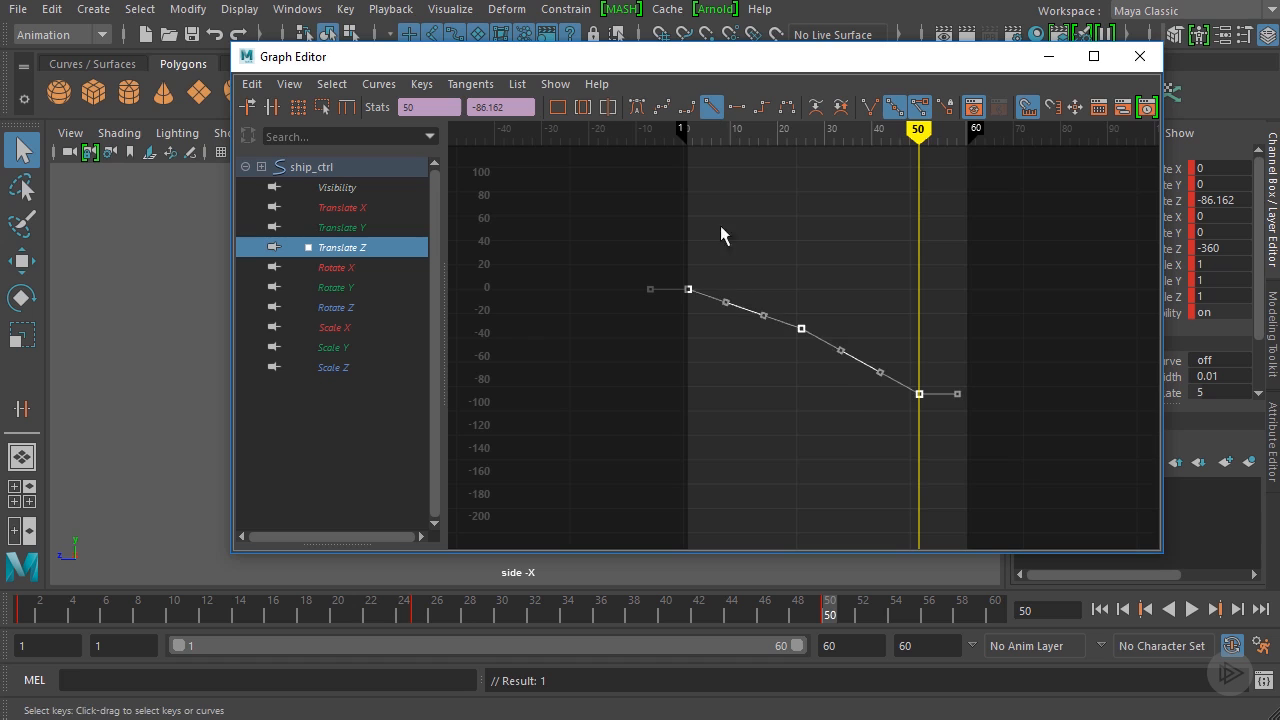
- Frame the Translate Z curve and select its keys in turn to examine the linear segments between them
key(f)
click(862, 242)
mouse_move(880, 190)
mouse_down()
mouse_move(814, 343)
mouse_move(762, 384)
mouse_up()
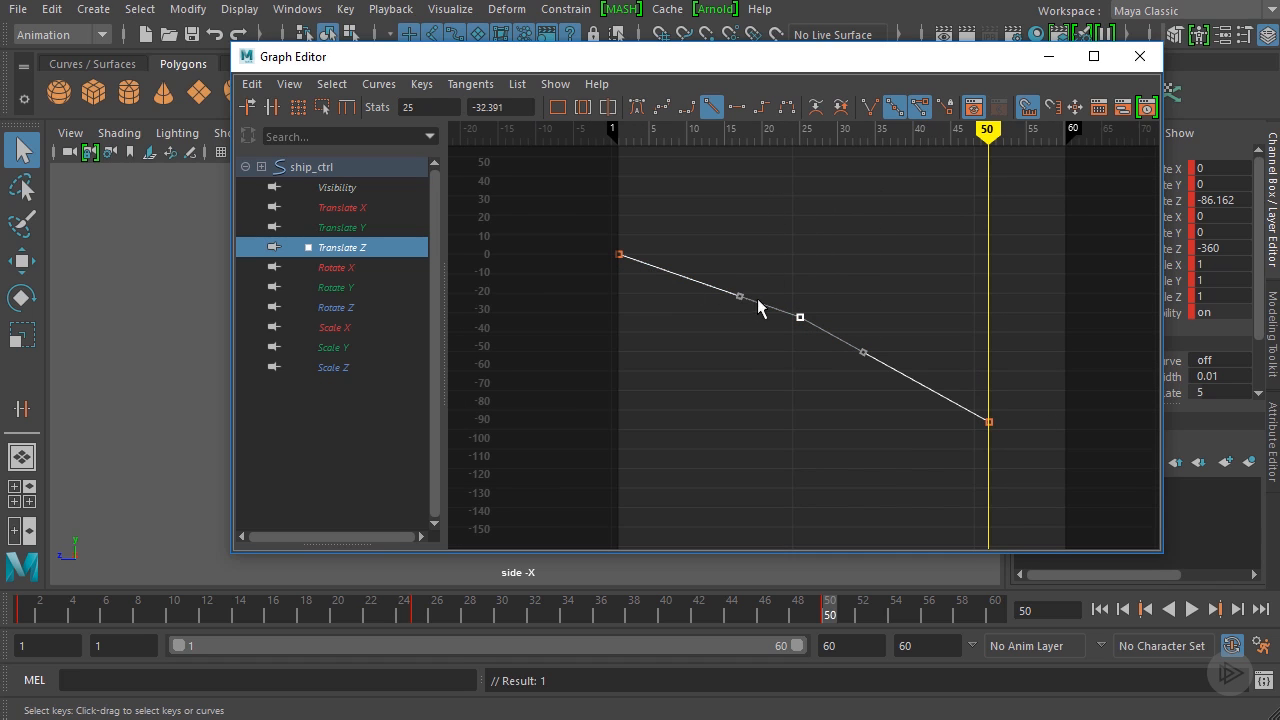
click(592, 232)
drag(592, 232, 808, 320)
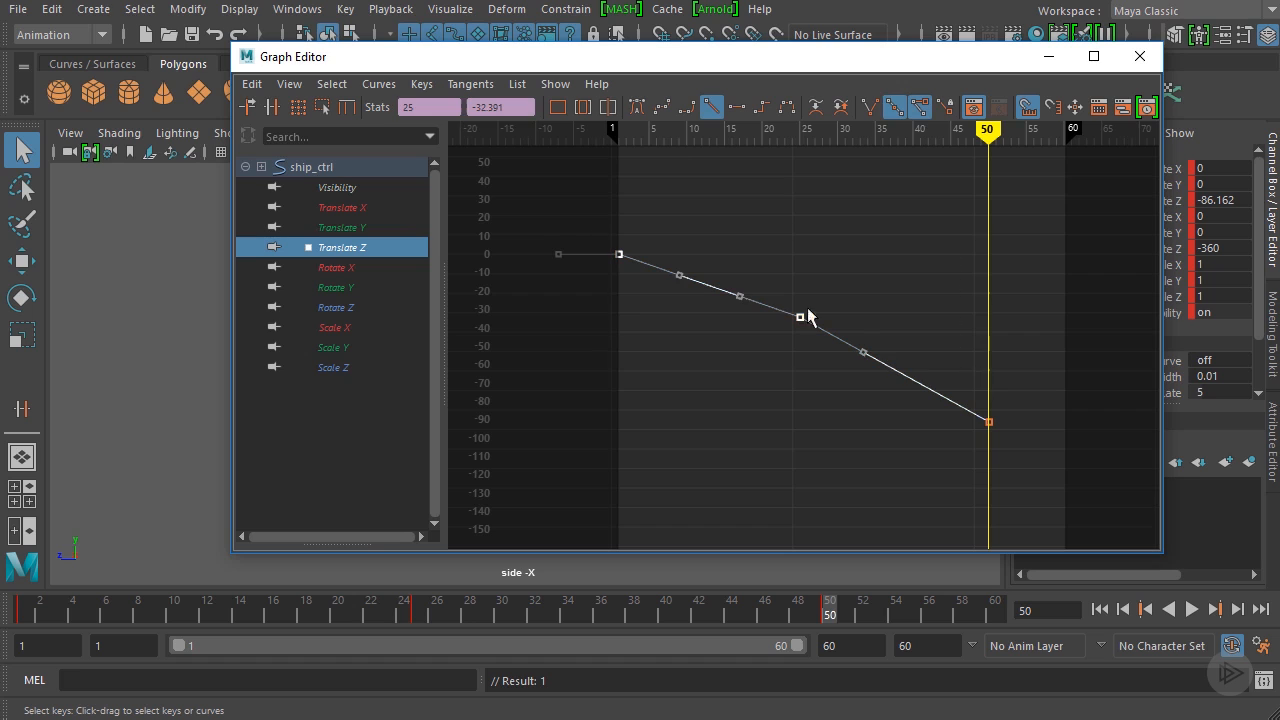
click(845, 233)
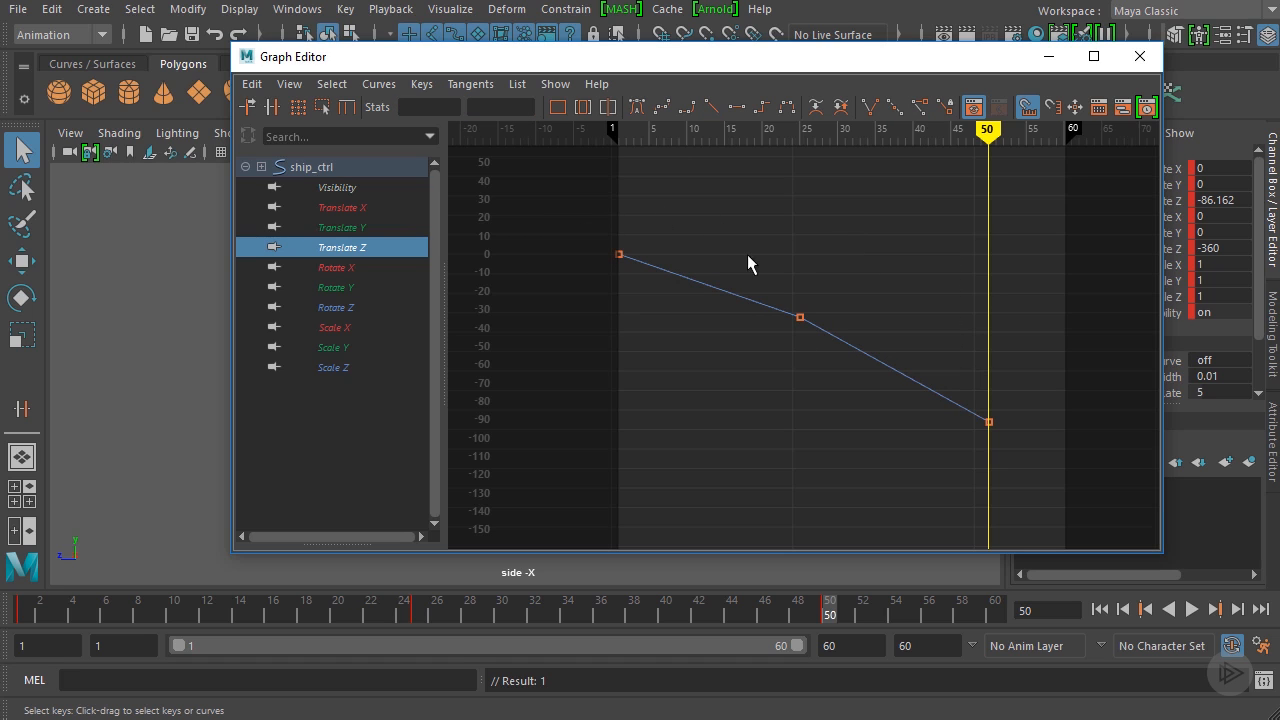
drag(771, 374, 776, 370)
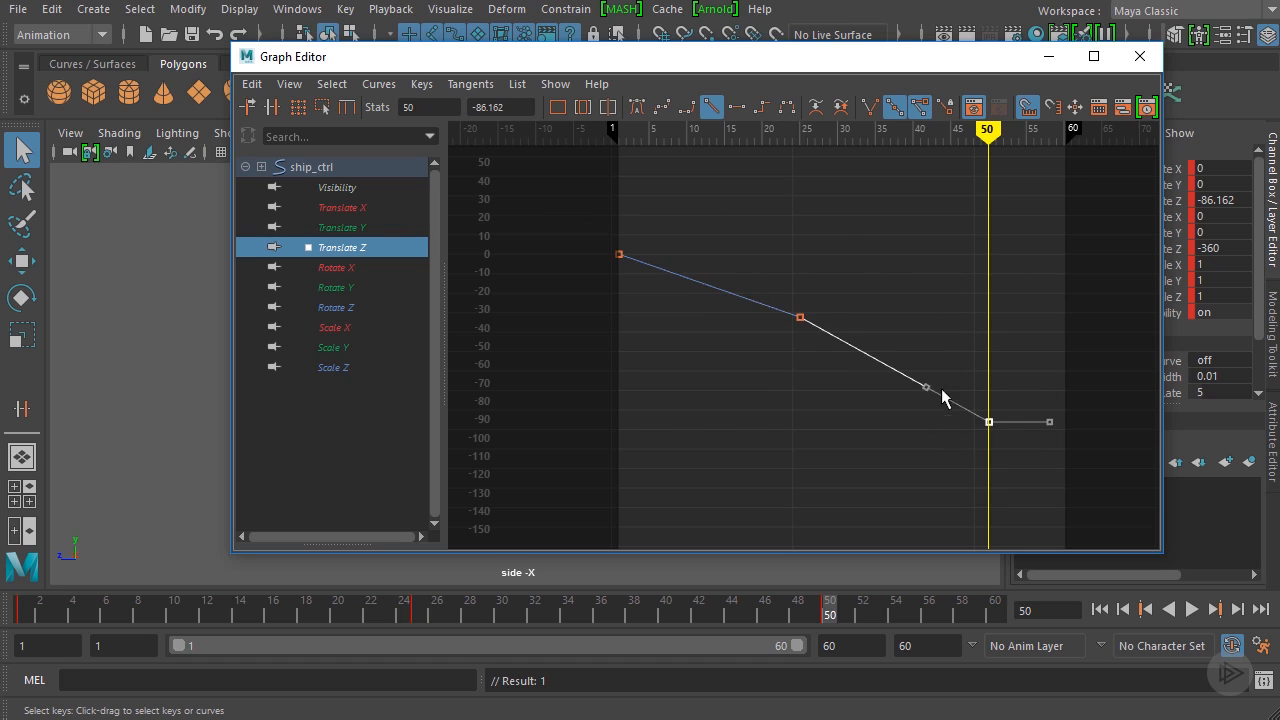
- Move the Graph Editor clear of the ship and play the linear-tangent animation from frame 1
mouse_move(477, 615)
mouse_down()
mouse_move(46, 610)
mouse_move(557, 610)
mouse_move(20, 606)
mouse_up()
drag(787, 75, 1063, 42)
key(alt+v)
drag(41, 615, 729, 631)
key(alt+shift+v)
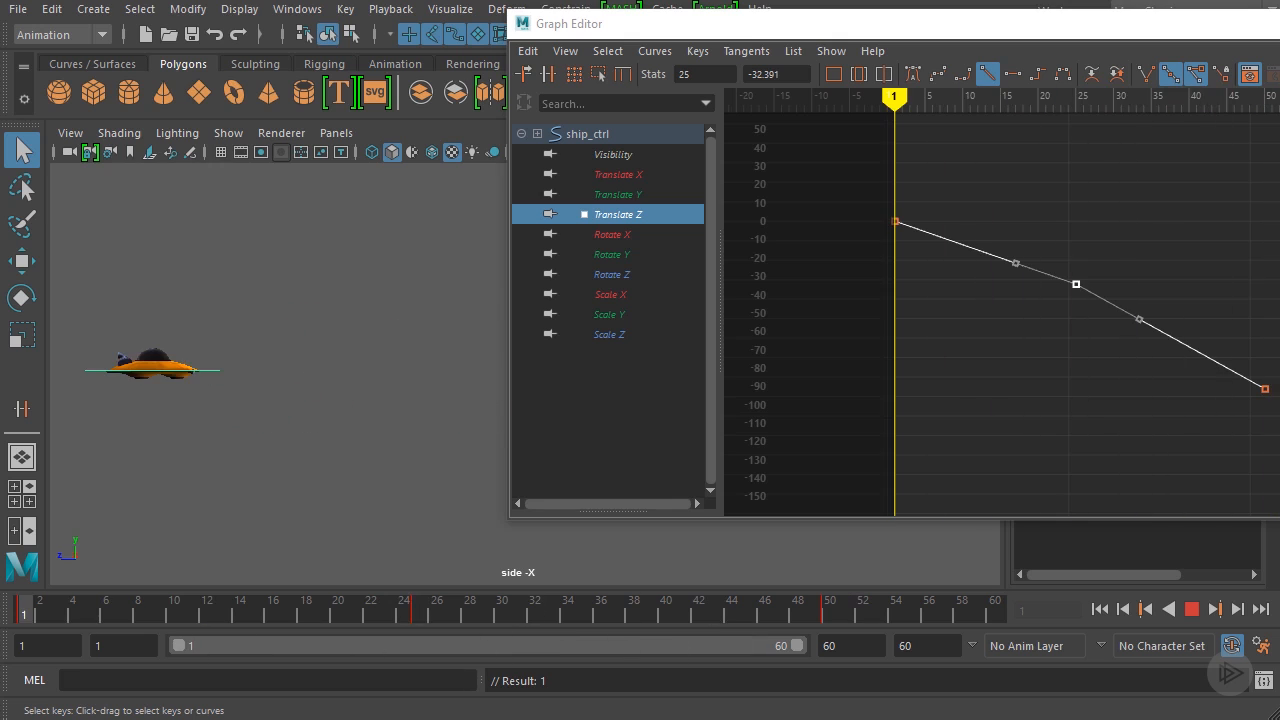
click(1201, 611)
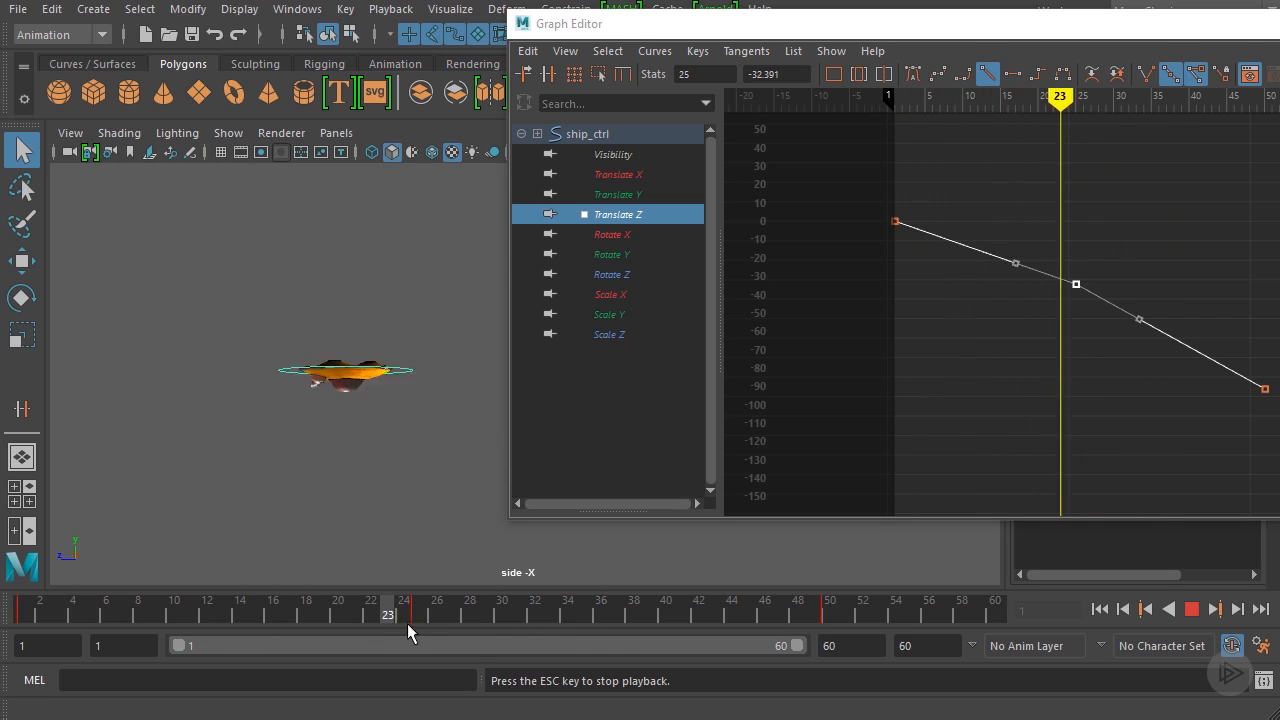
- Watch the ship's motion around the frame 25 key, stop playback and return to frame 1
click(92, 613)
click(55, 617)
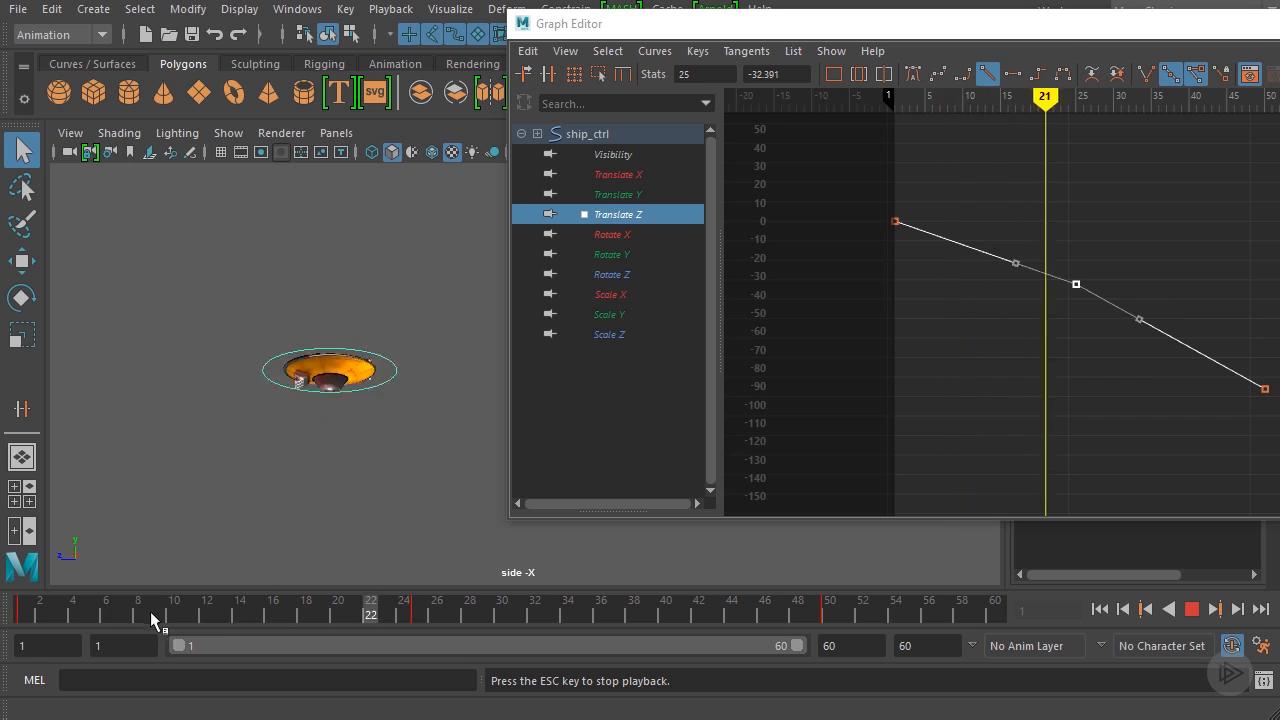
drag(88, 620, 28, 630)
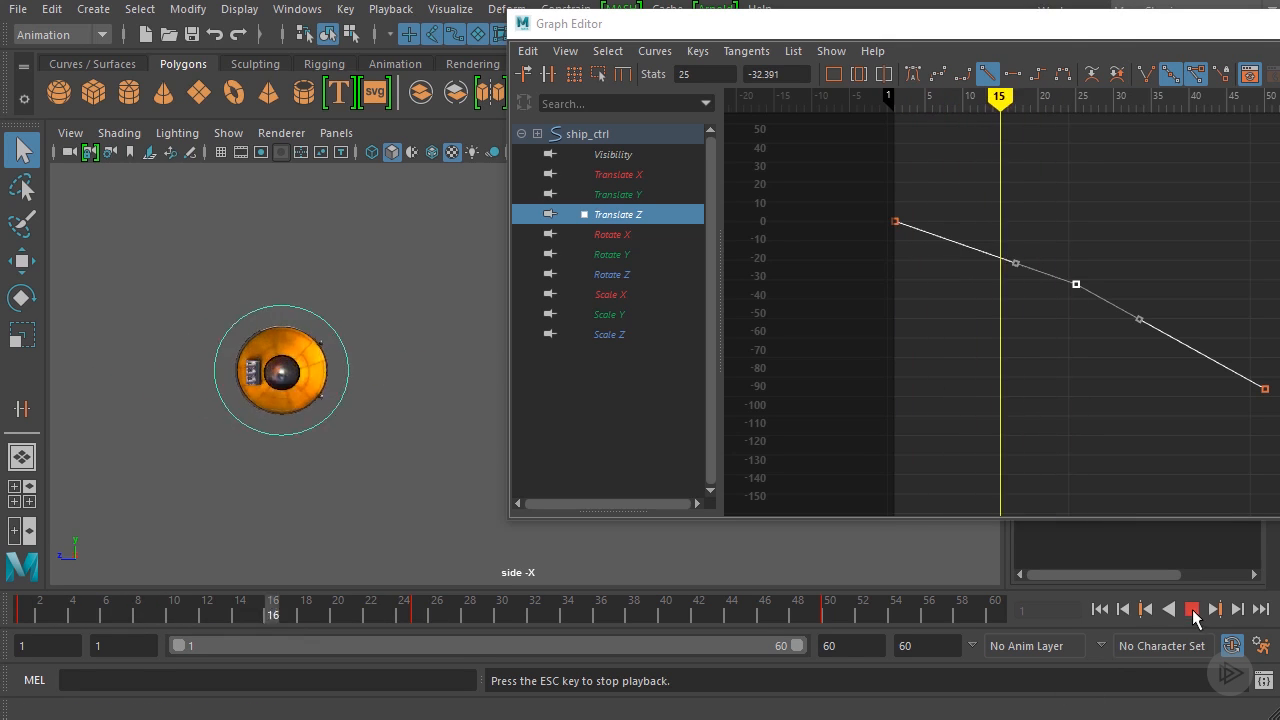
click(1192, 611)
drag(337, 610, 24, 610)
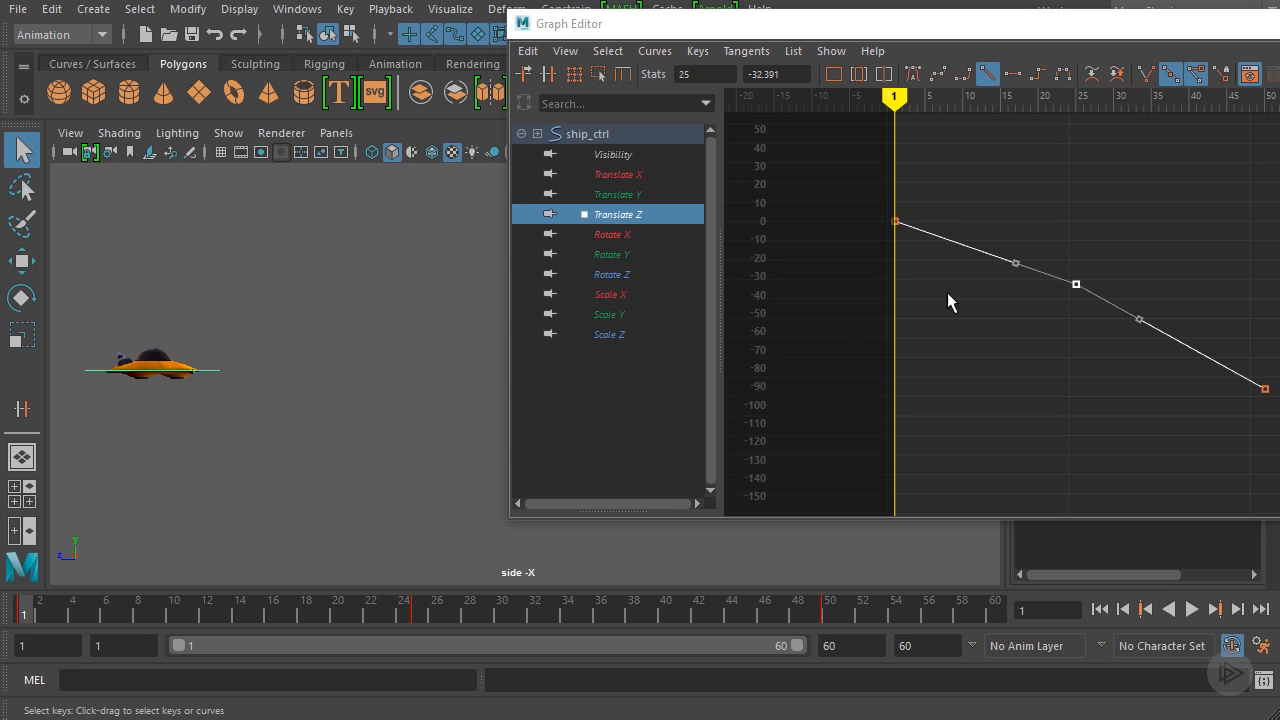
- Select all three Translate Z keys, apply auto tangents and frame the curve
drag(1106, 236, 1056, 313)
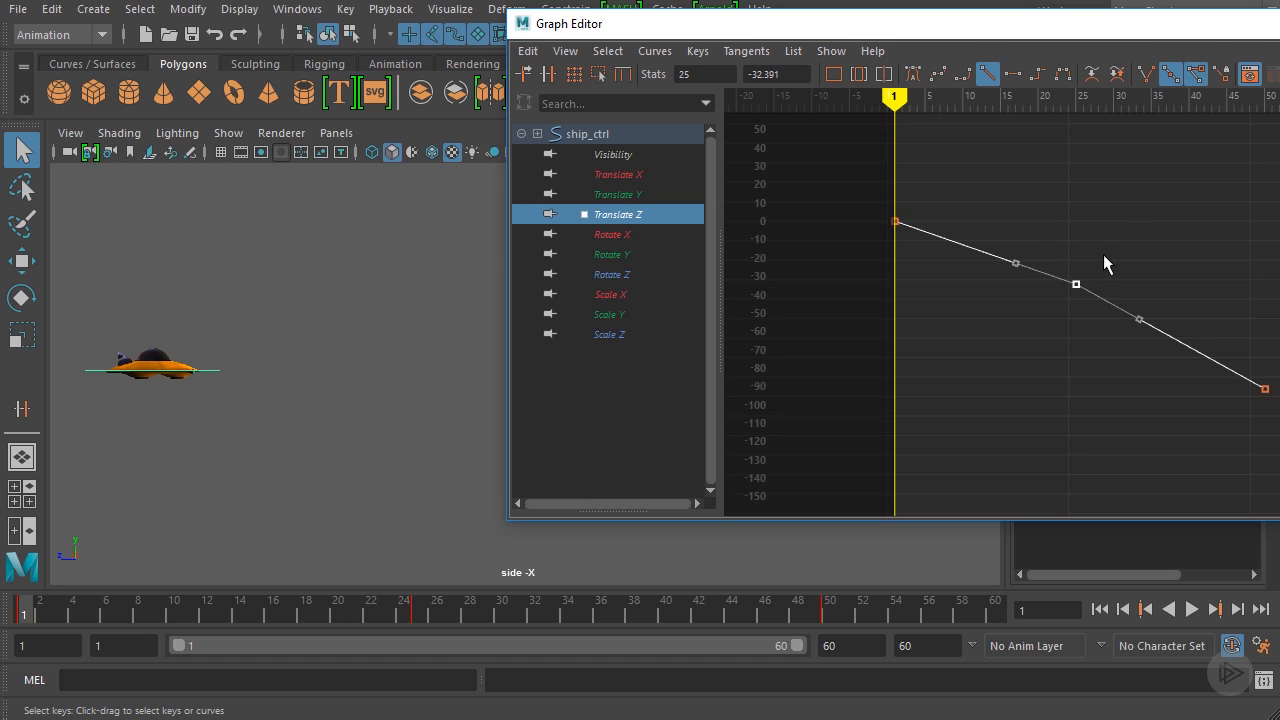
scroll(1105, 255, down, 1)
scroll(1105, 255, up, 1)
scroll(1120, 248, down, 1)
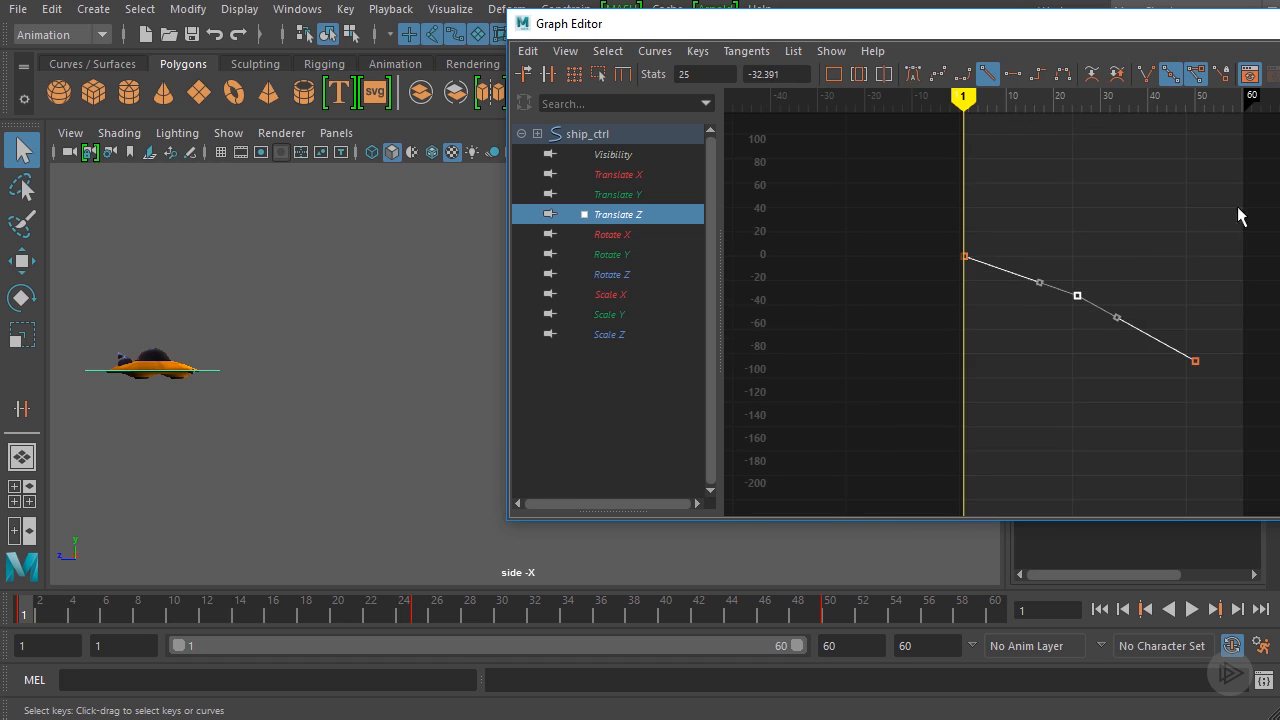
drag(1252, 182, 857, 434)
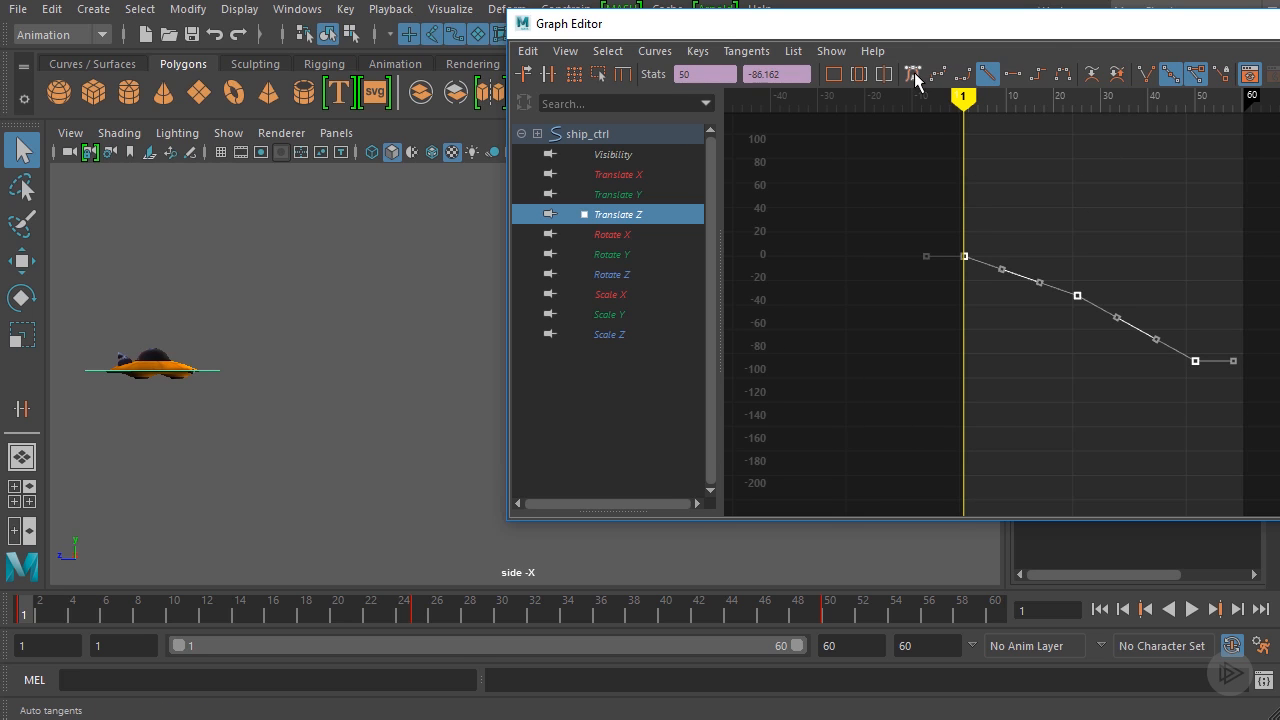
click(913, 74)
key(f)
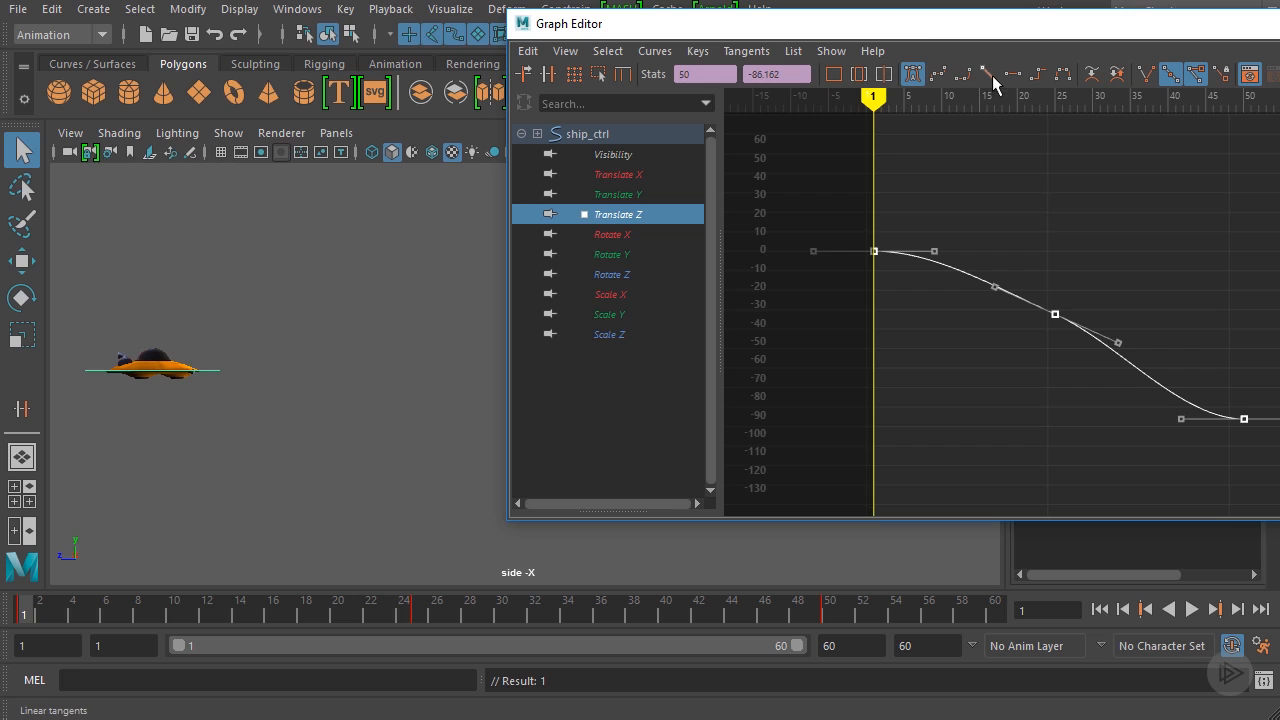
scroll(948, 292, up, 1)
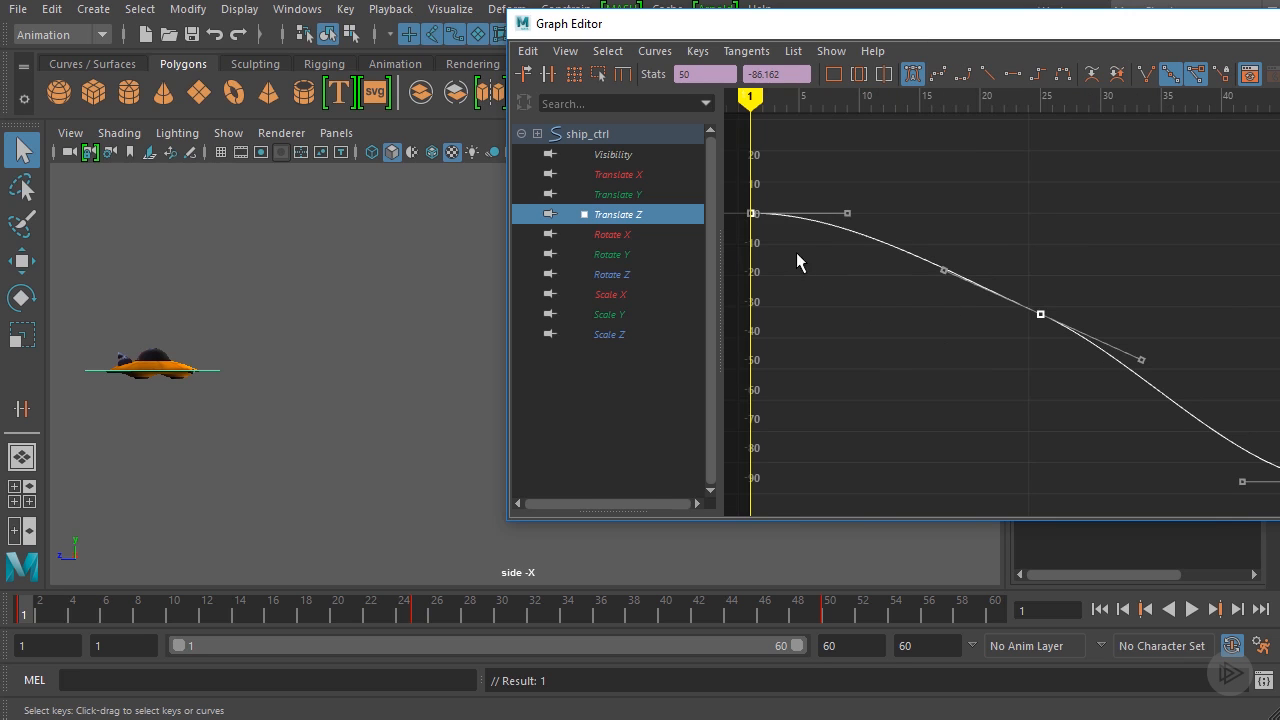
scroll(850, 236, down, 1)
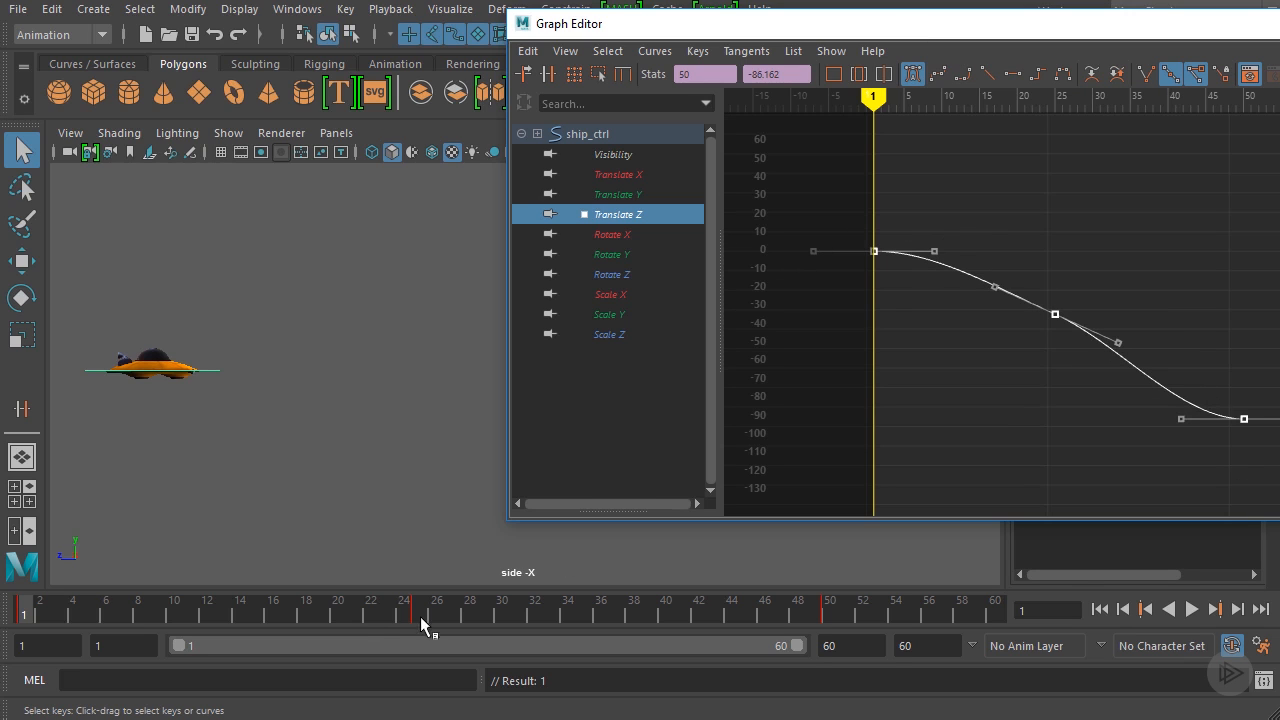
- Play the animation with auto tangents, scrub through the frames and return to frame 1
click(1191, 609)
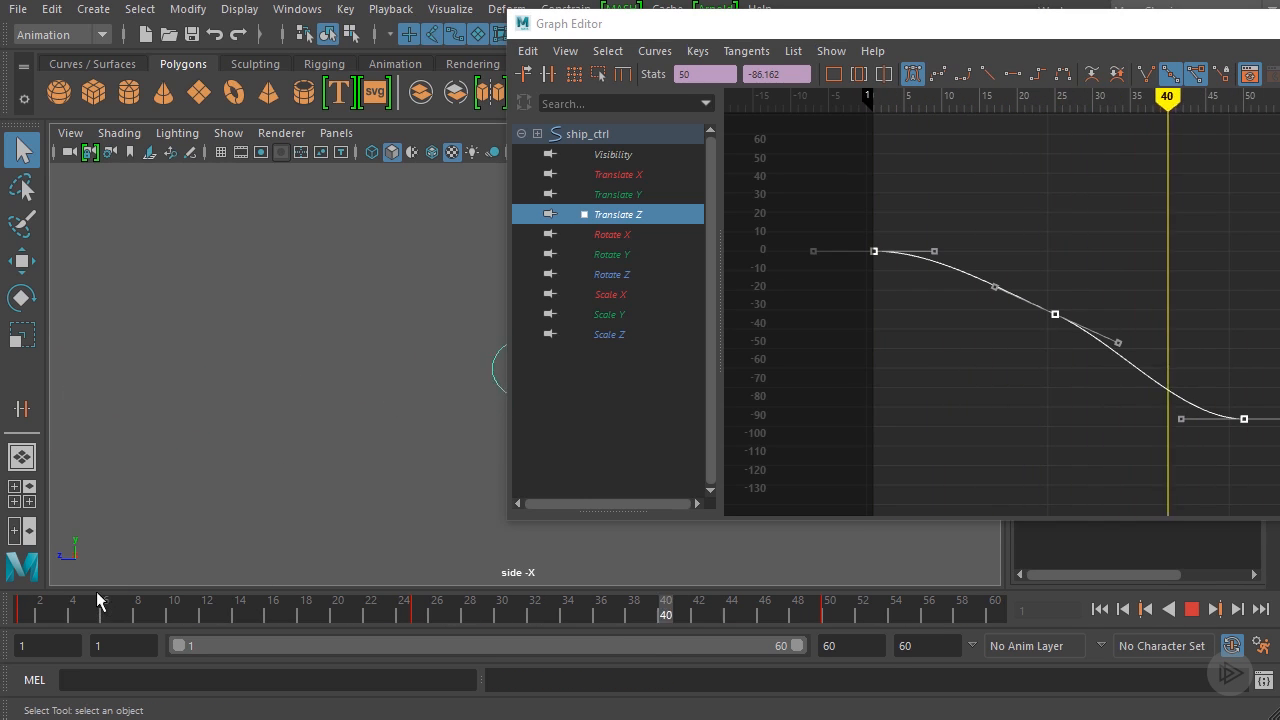
click(24, 610)
drag(24, 612, 800, 648)
key(alt+v)
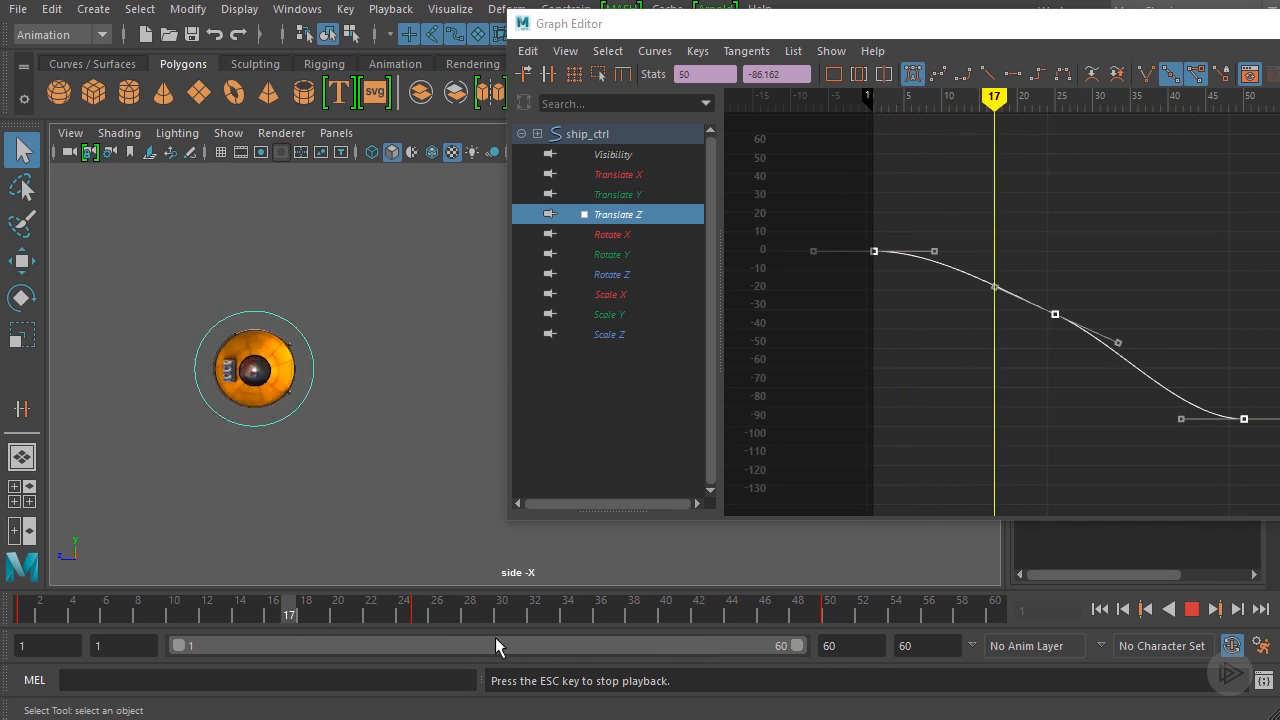
click(1191, 609)
drag(328, 615, 8, 614)
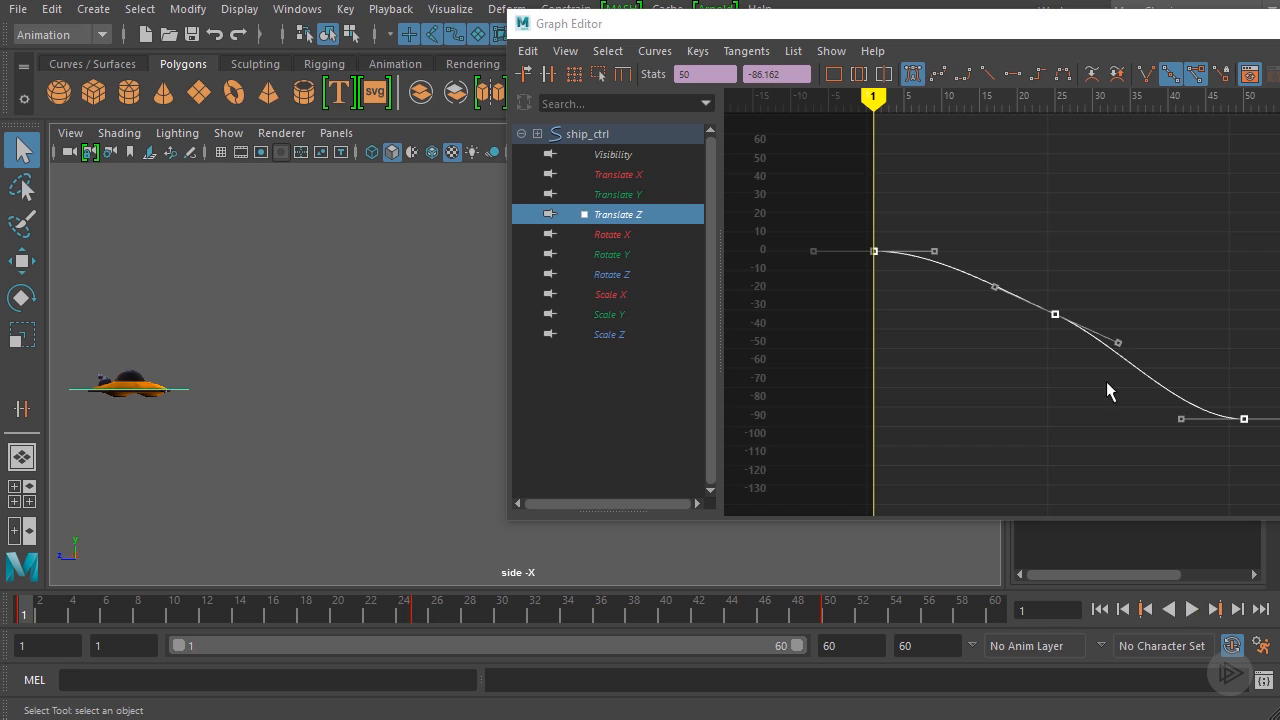
- Apply flat tangents to the frame 25 key on the Translate Z curve
drag(1111, 202, 1031, 380)
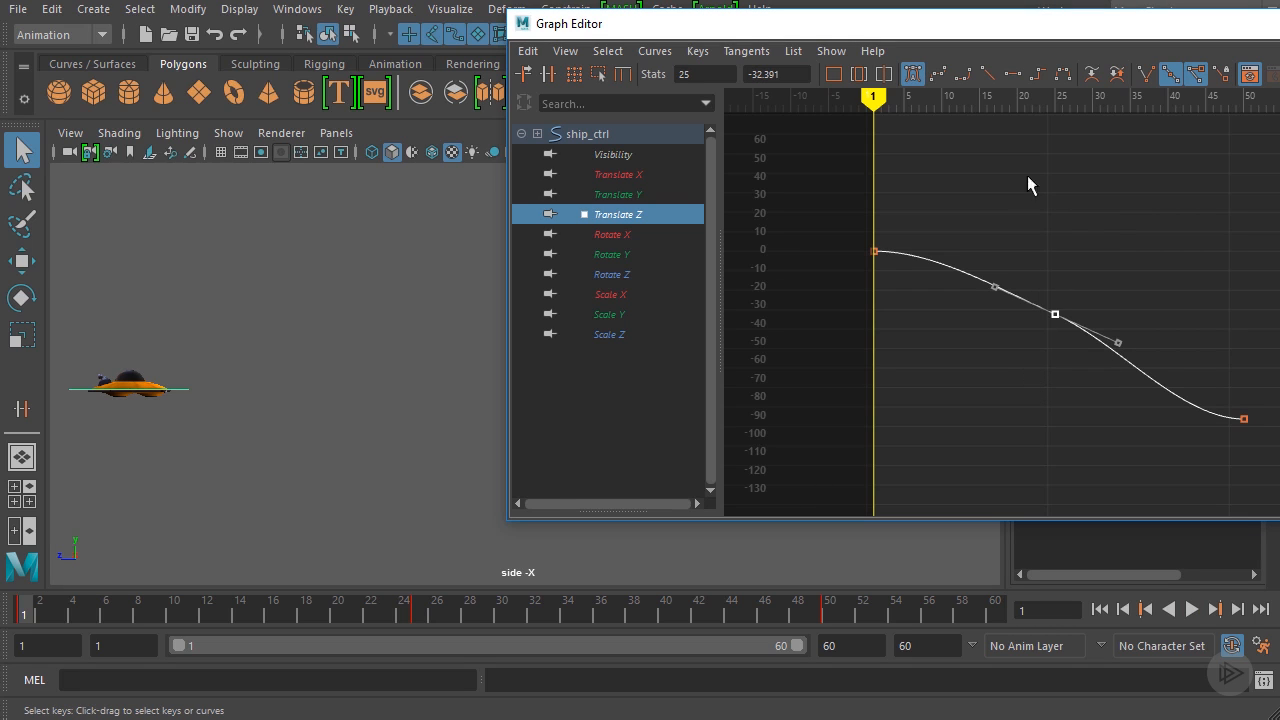
click(1013, 78)
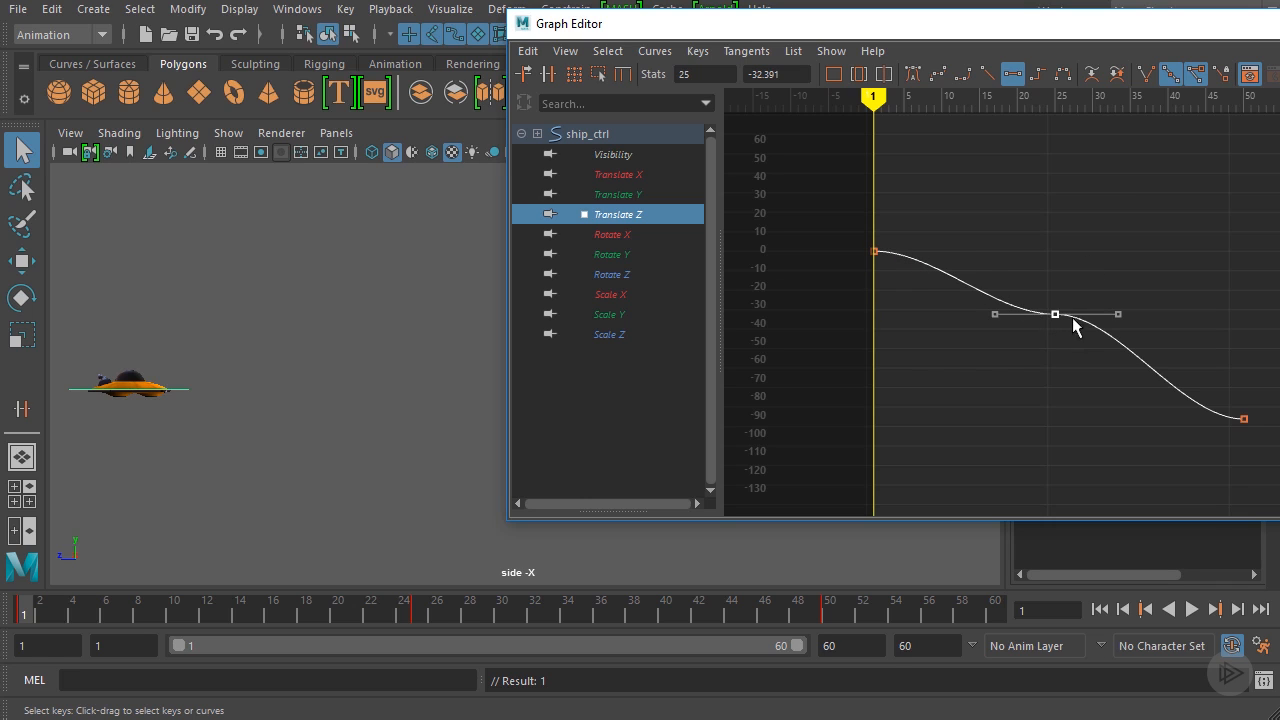
drag(1113, 208, 1015, 393)
- Select the Translate Z keys in turn to examine their tangent handles, and scrub to frame 6
drag(923, 204, 796, 374)
drag(1274, 354, 1168, 488)
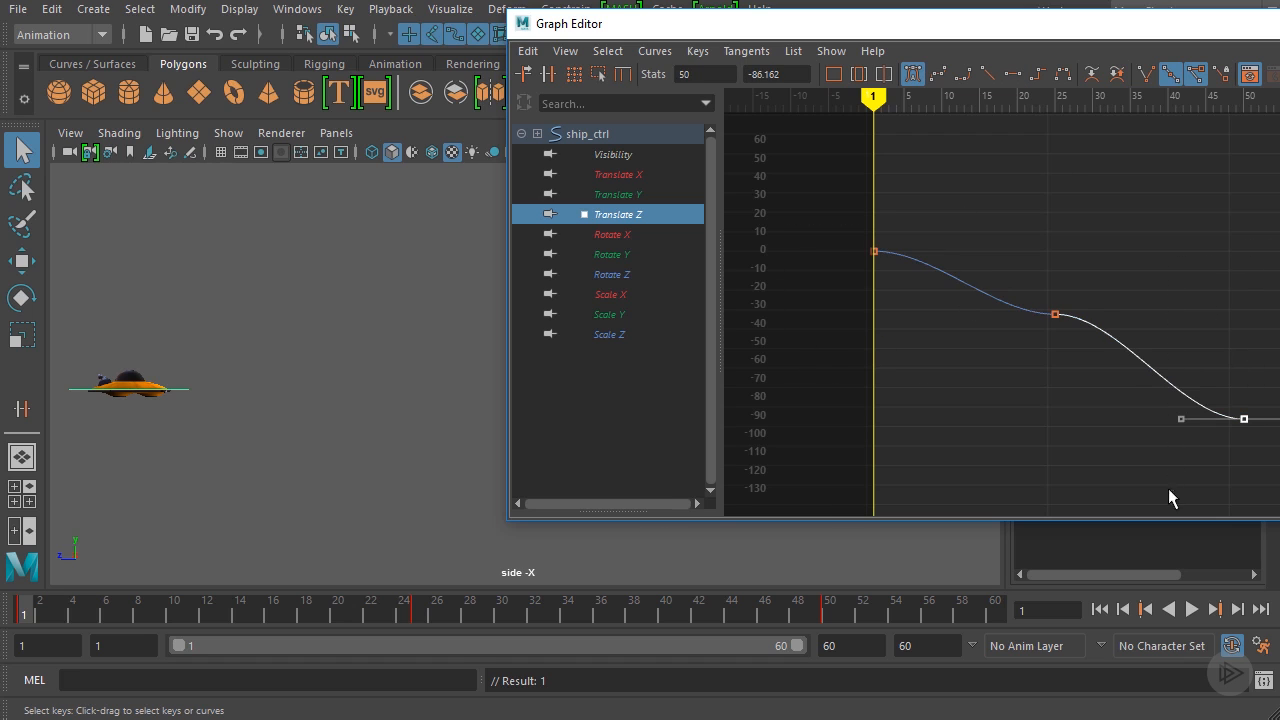
drag(1094, 199, 846, 338)
drag(923, 208, 838, 308)
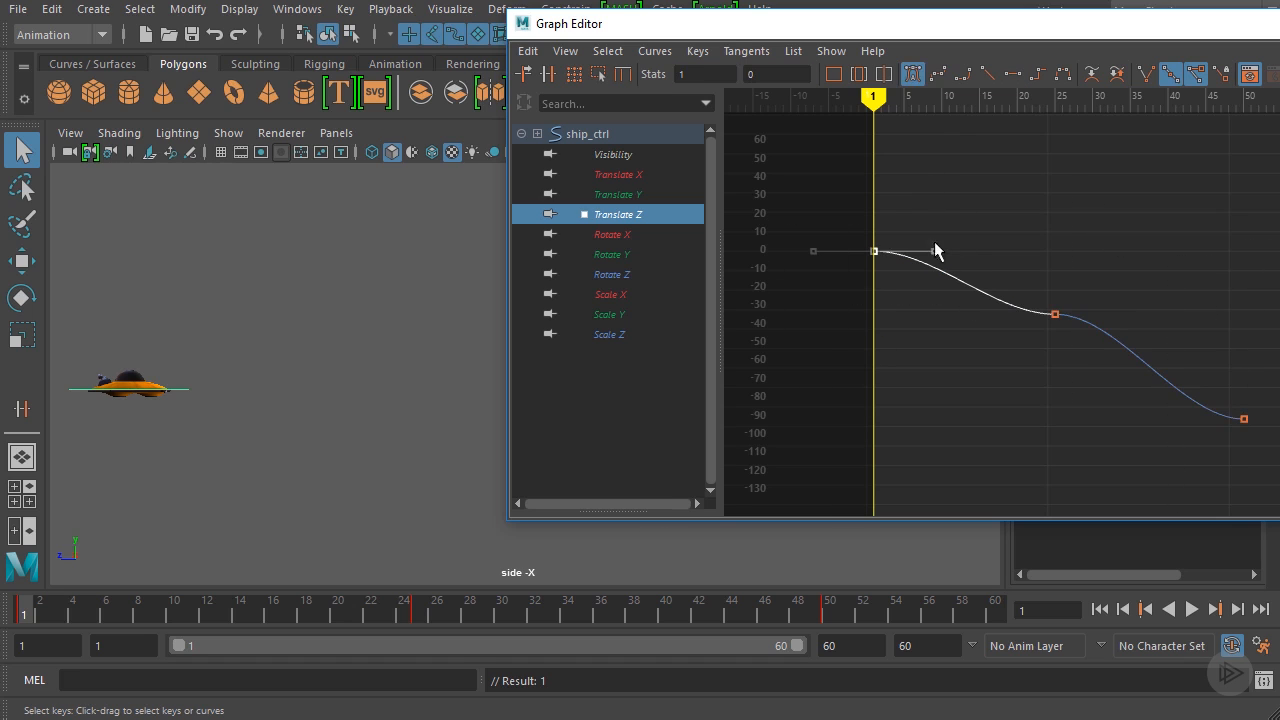
drag(1123, 251, 1016, 406)
drag(1276, 360, 1180, 475)
drag(1216, 269, 913, 373)
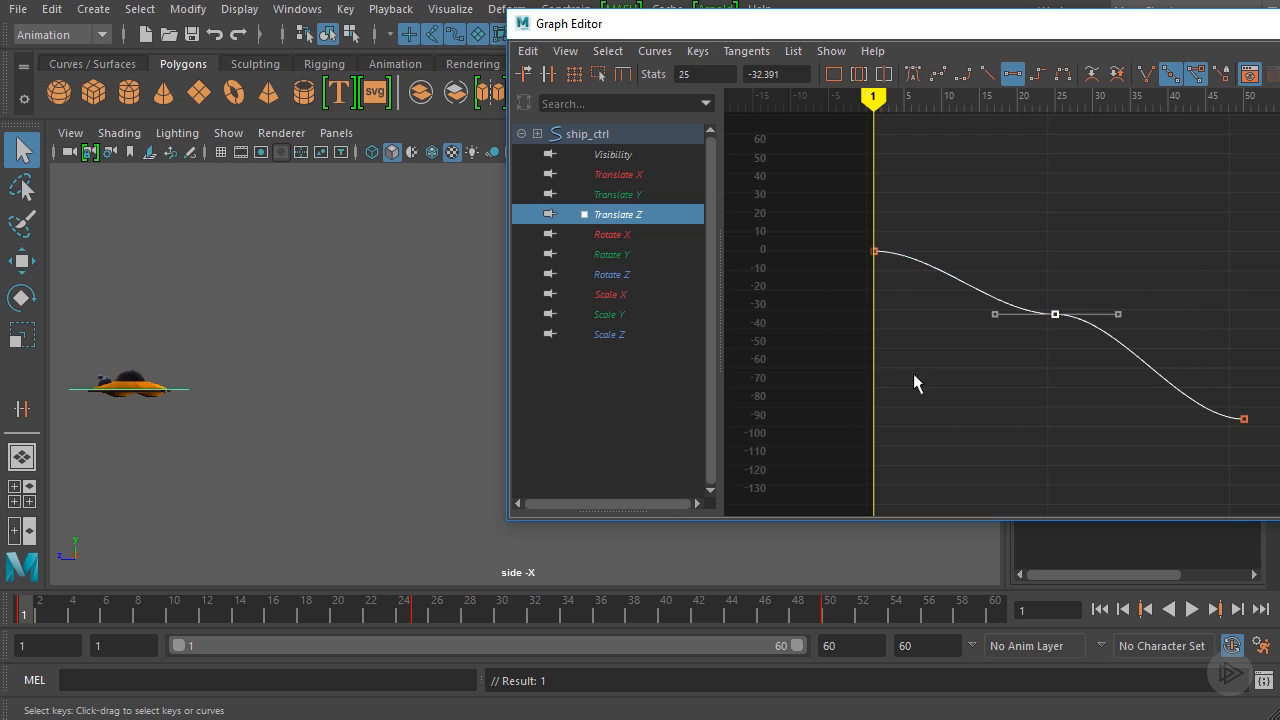
drag(1040, 216, 800, 400)
drag(1134, 271, 986, 423)
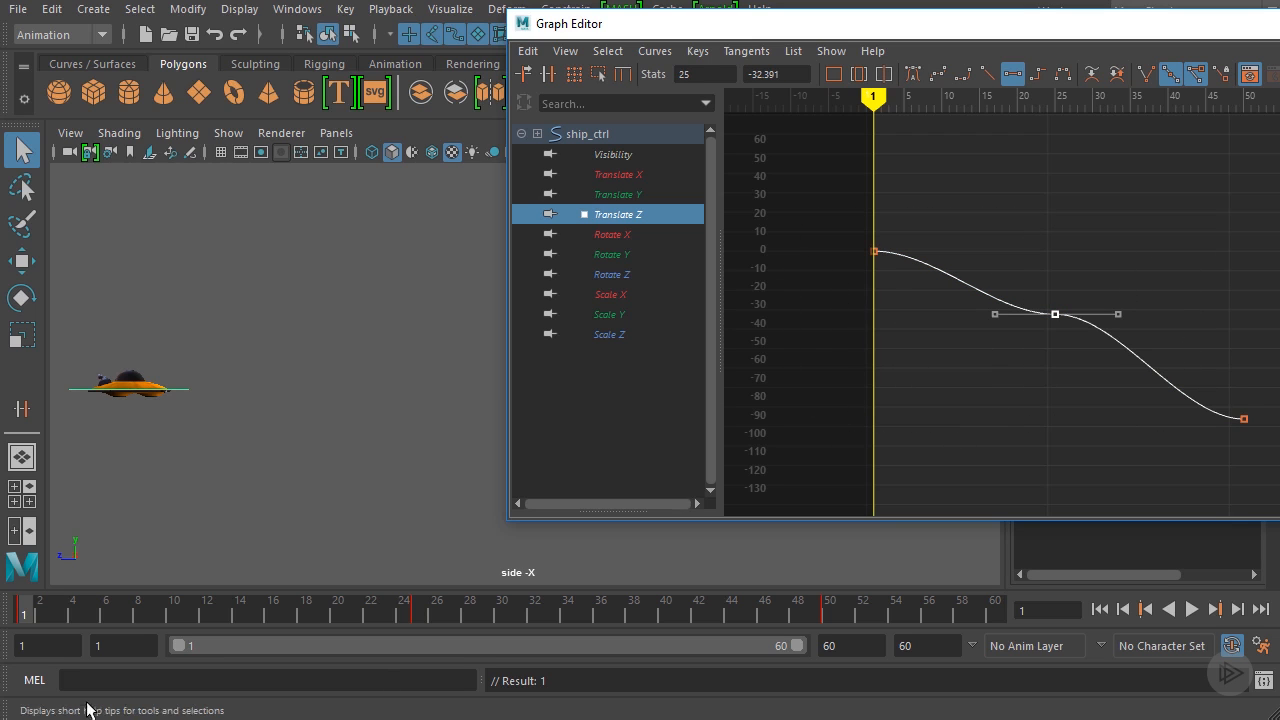
drag(30, 627, 127, 600)
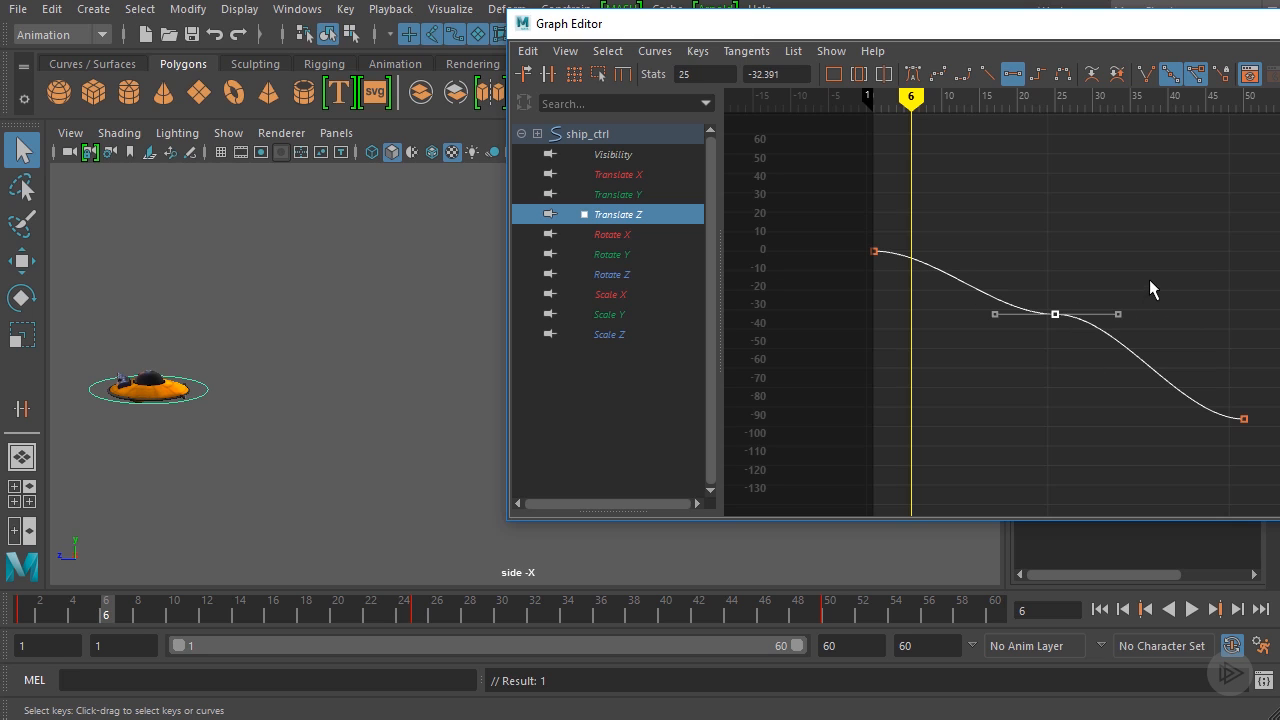
- Tilt the frame 25 key's tangent handle along the curve's slope, and reapply flat tangents
drag(1149, 279, 1089, 352)
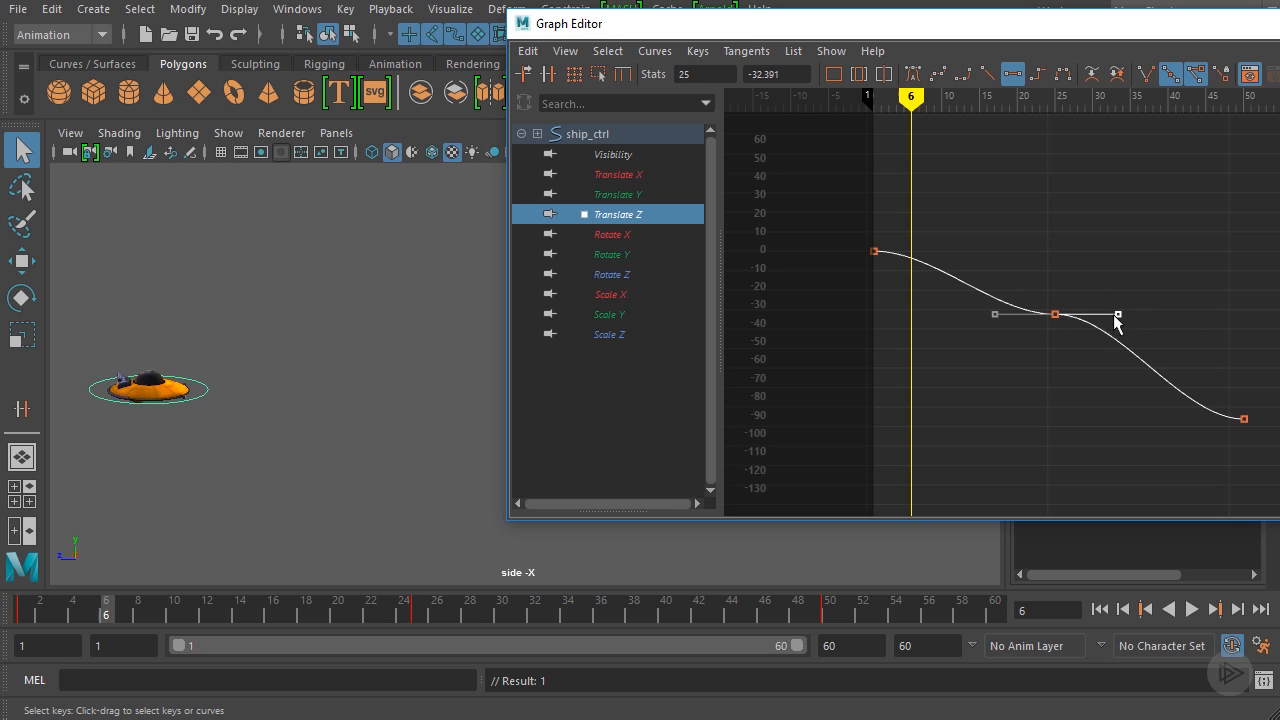
middle_drag(1147, 260, 1133, 290)
click(1144, 242)
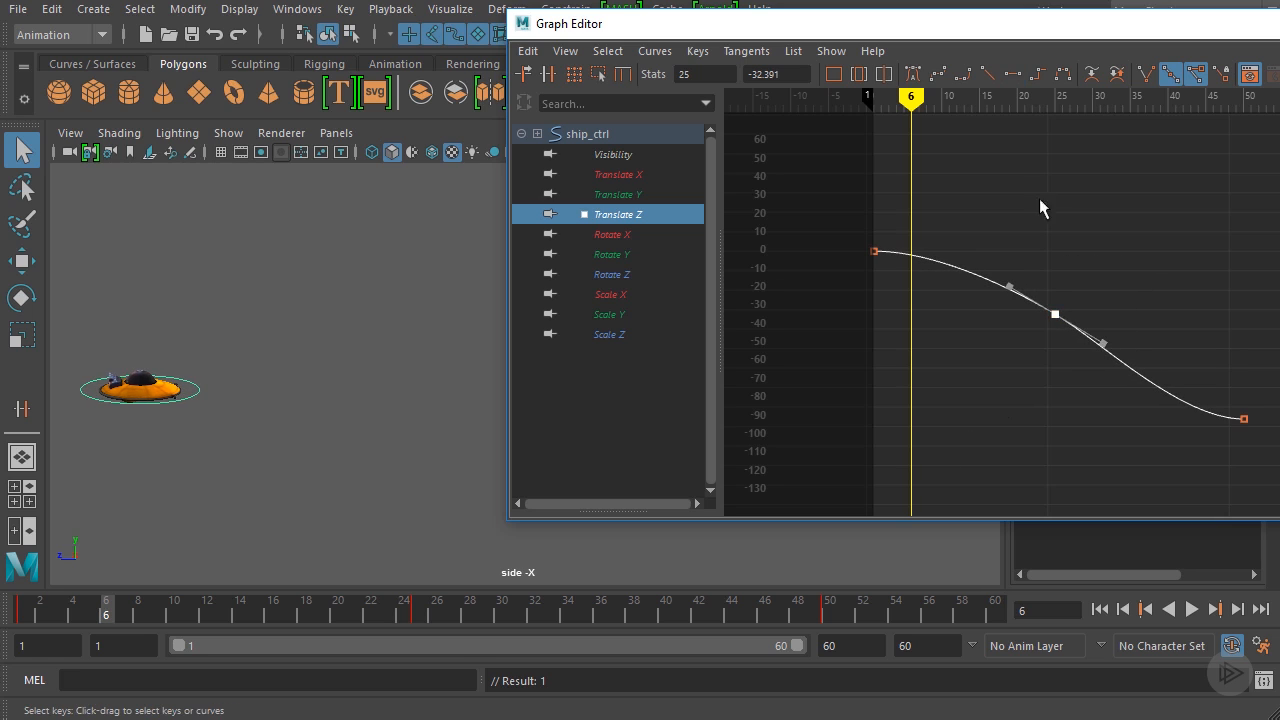
click(1016, 76)
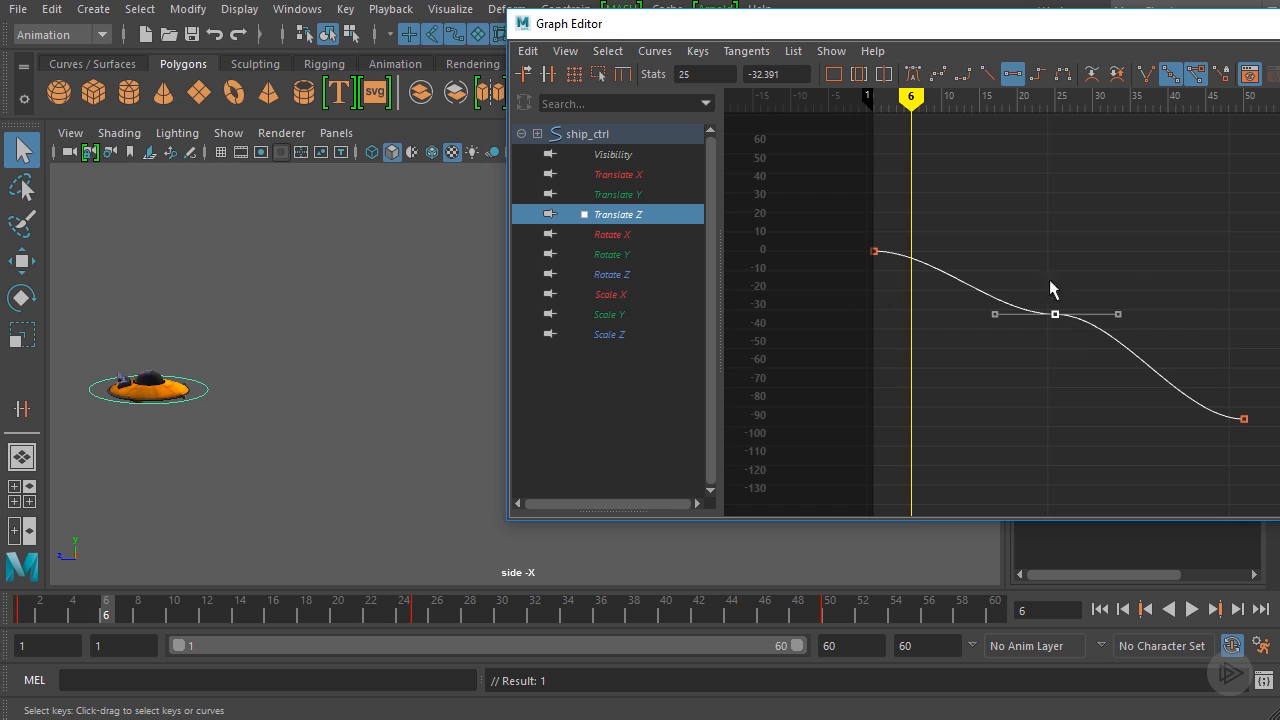
- Switch the frame 25 key to auto tangents for comparison, and back to flat tangents
drag(1186, 277, 1035, 352)
click(914, 75)
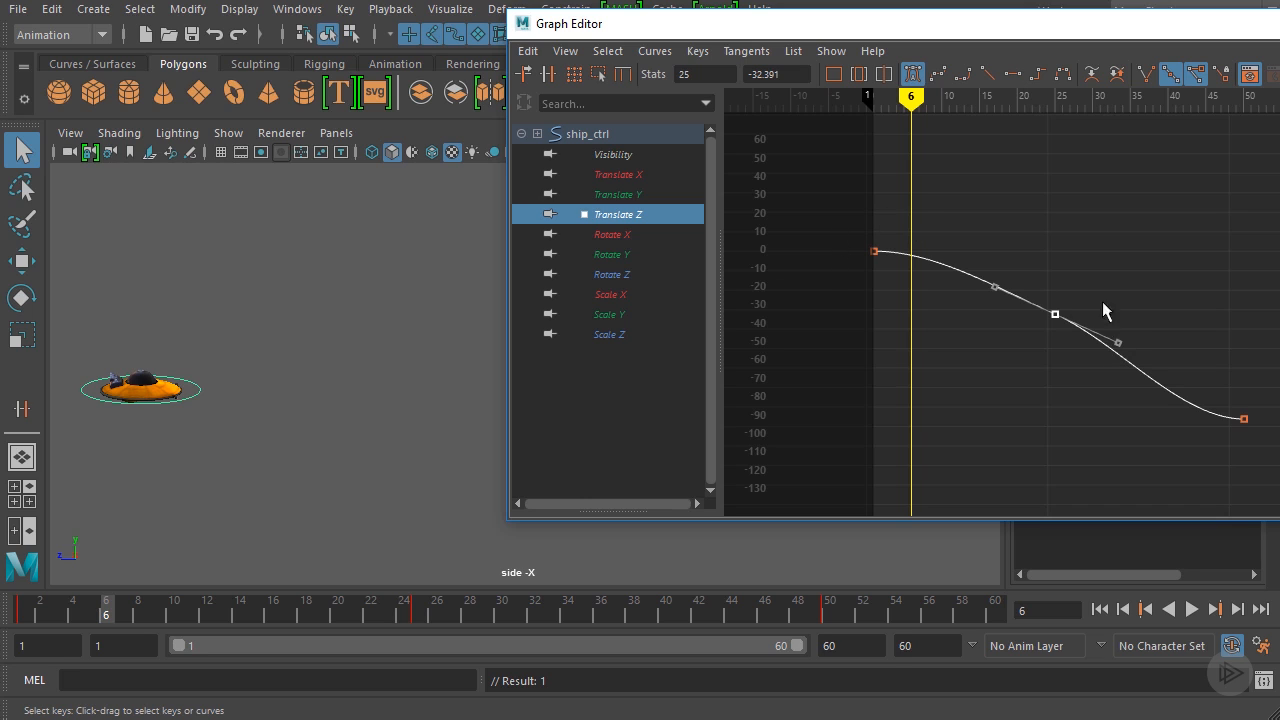
drag(1094, 277, 1025, 363)
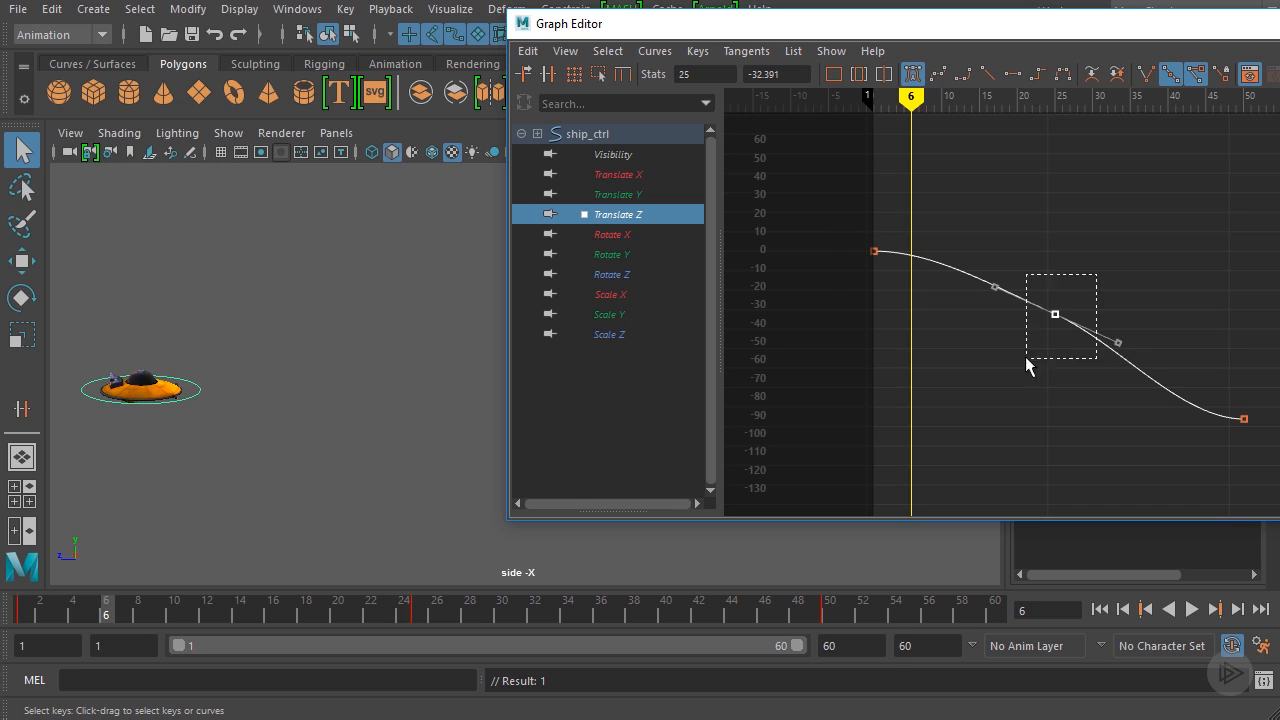
click(1016, 76)
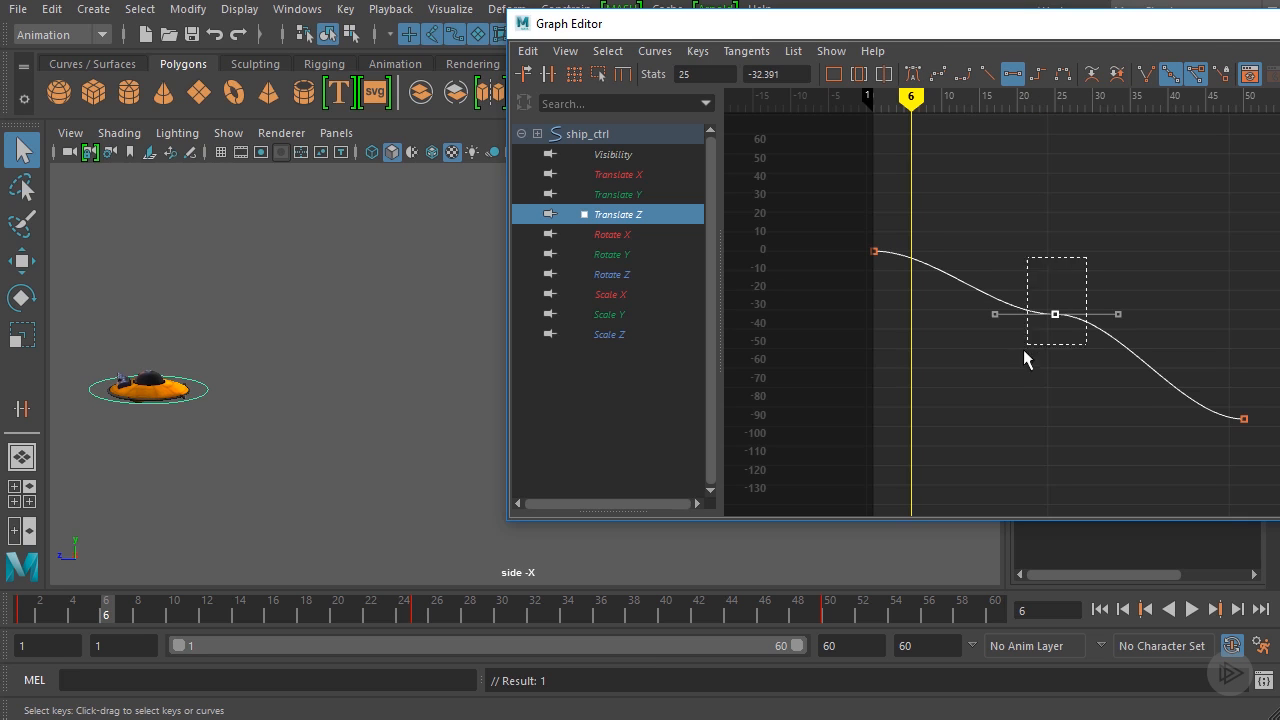
- Try moving the frame 25 key down in value, and undo the move
shift+middle_drag(1080, 243, 1057, 329)
key(ctrl+z)
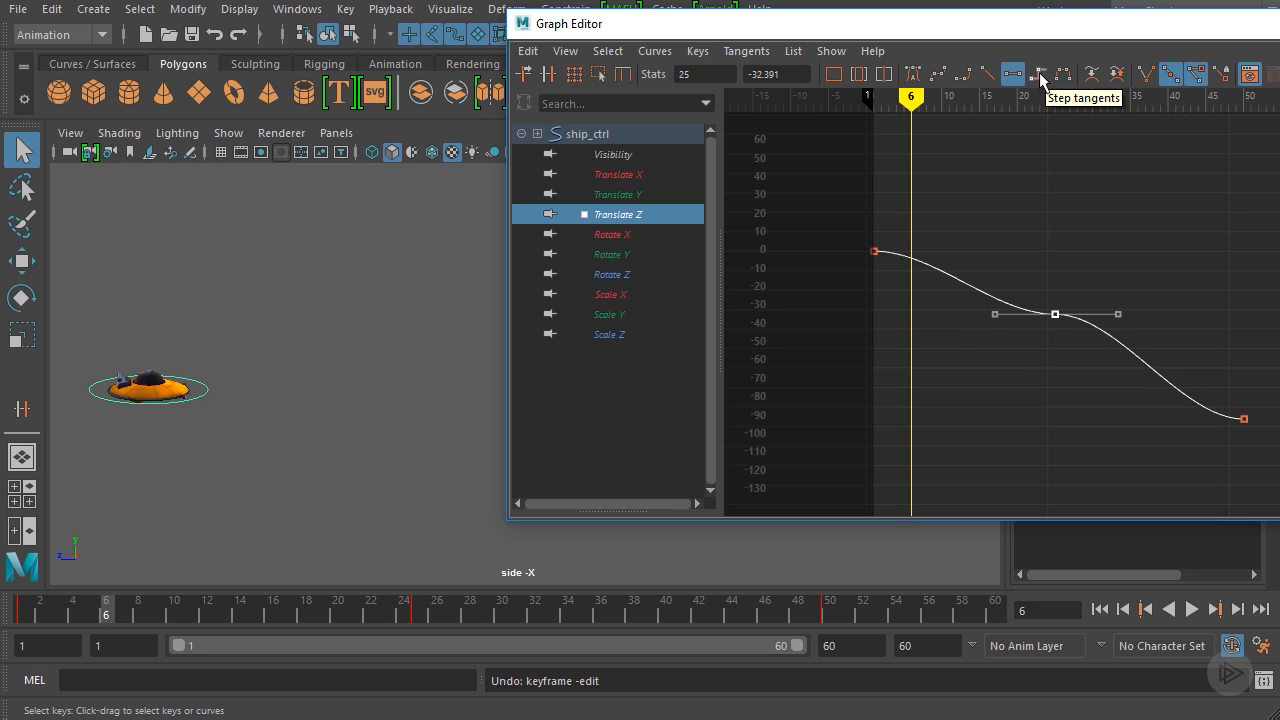
- Apply step tangents to the frame 25 key and scrub the timeline around frame 25
click(1040, 75)
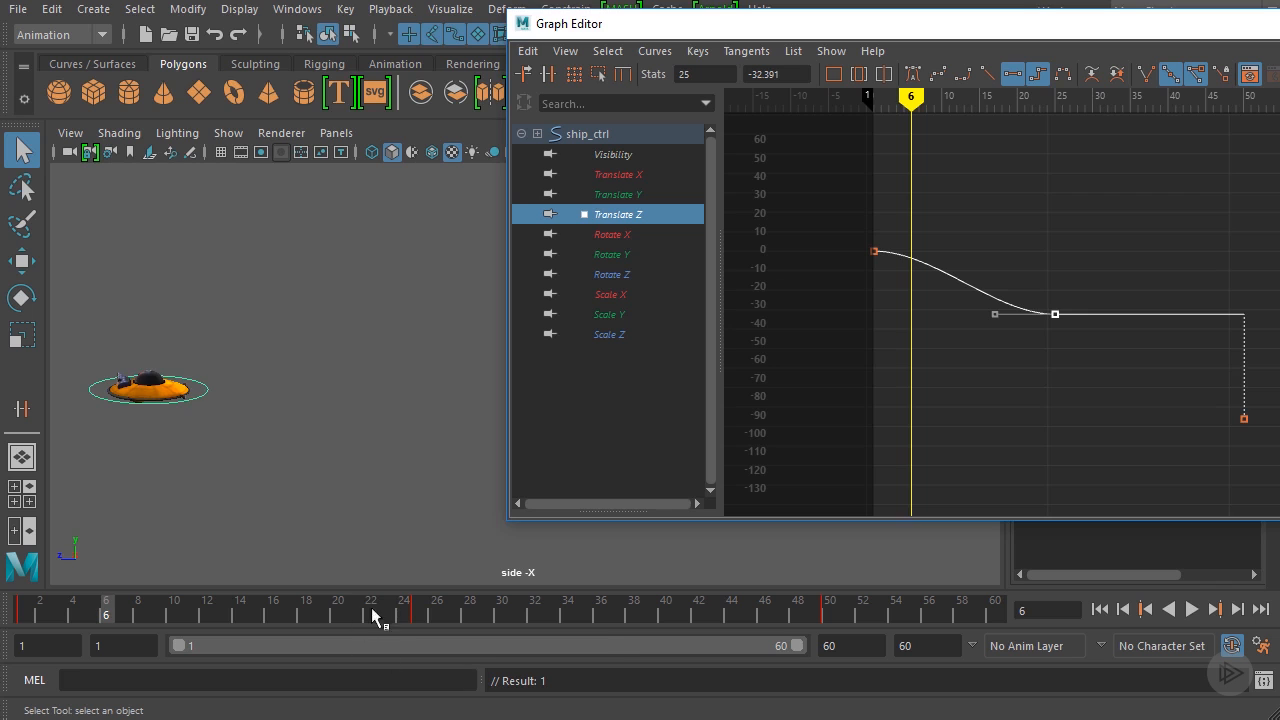
drag(372, 614, 424, 613)
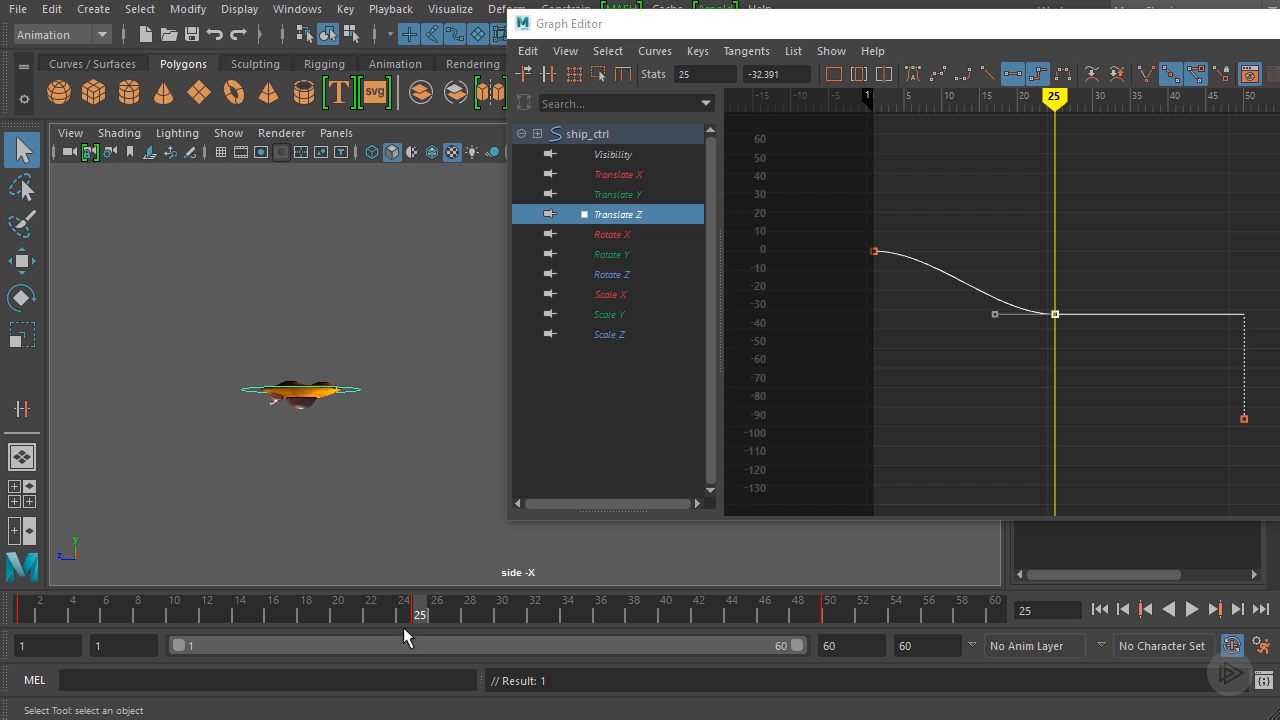
mouse_move(423, 620)
mouse_down()
mouse_move(828, 622)
mouse_move(401, 615)
mouse_move(413, 617)
mouse_up()
- Play the animation with the stepped key, keeping the ship in the viewport, and stop playback
scroll(429, 371, down, 2)
alt+middle_drag(429, 371, 194, 416)
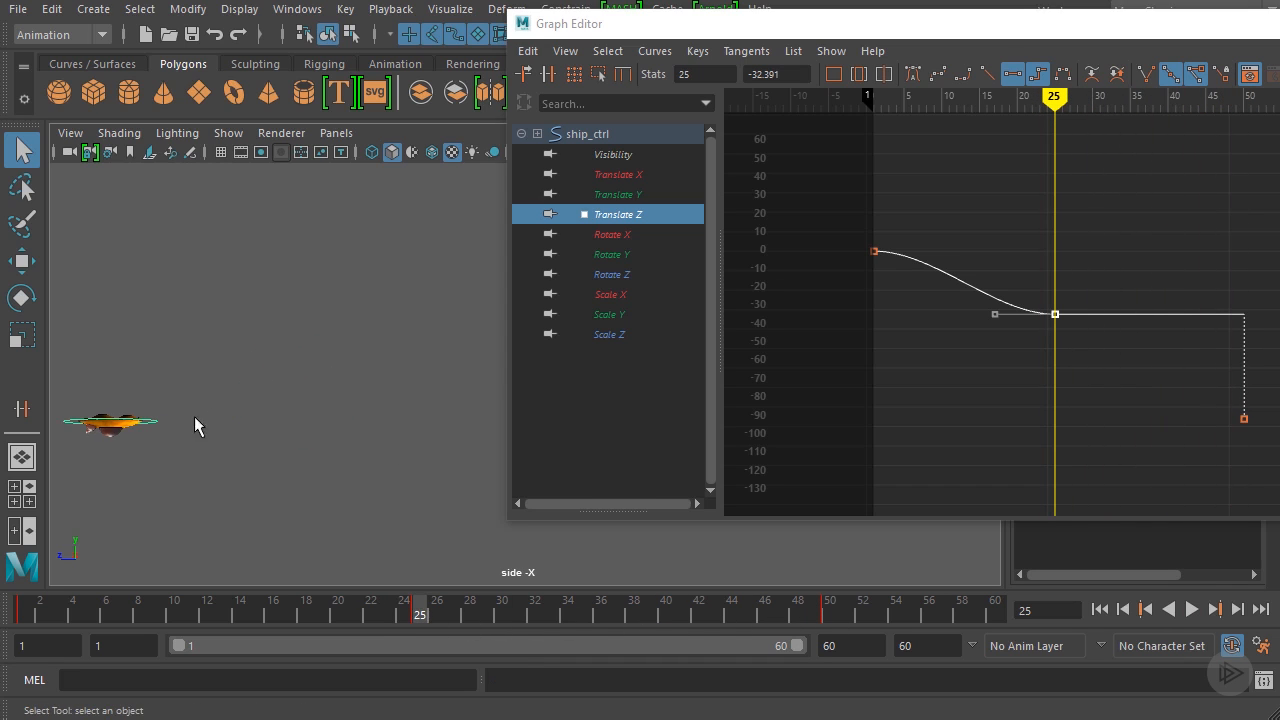
drag(424, 605, 388, 616)
click(1191, 609)
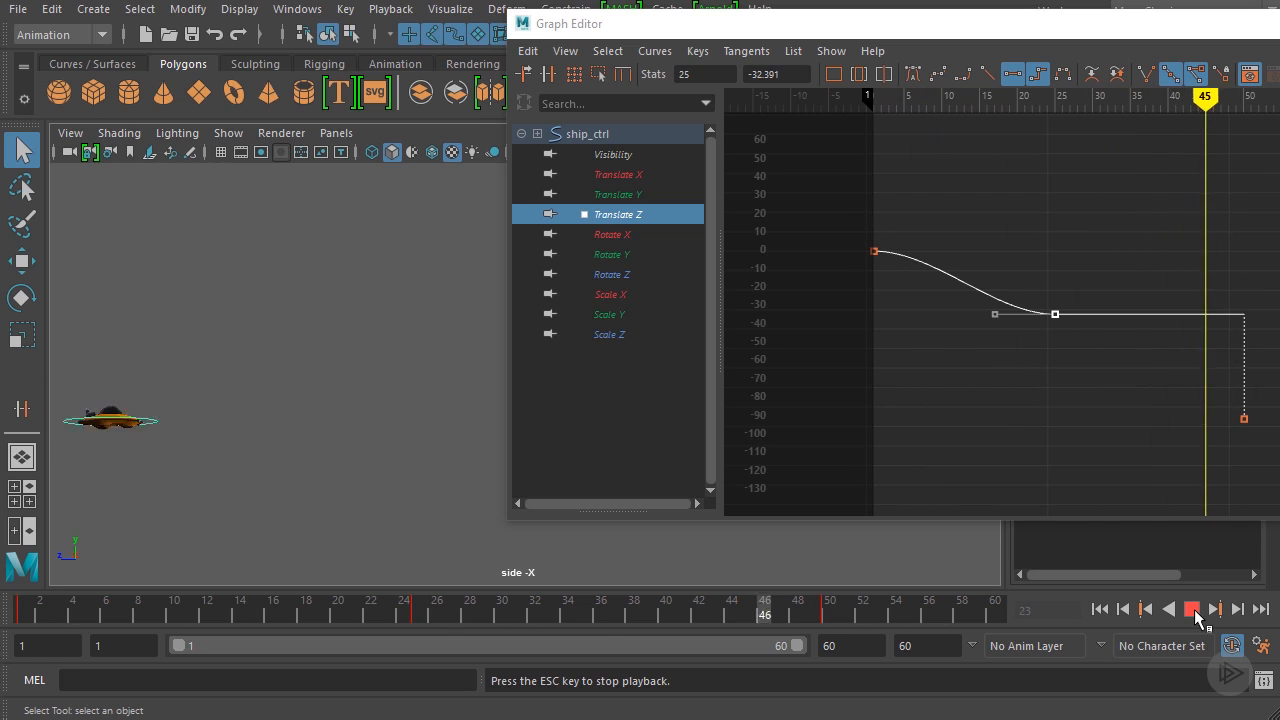
click(1192, 609)
- Scrub from frame 50 back to frame 25, replay the stepped section and stop playback
click(821, 612)
drag(821, 612, 420, 598)
alt+middle_drag(315, 337, 358, 347)
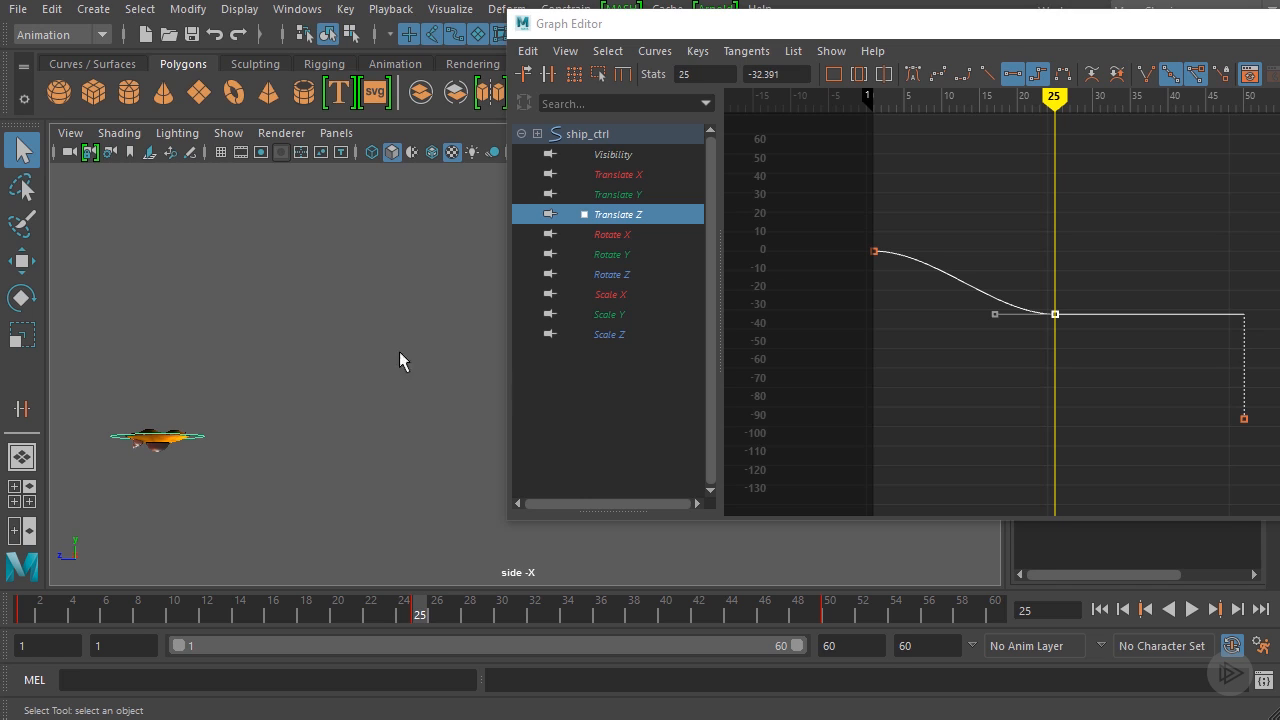
click(1191, 609)
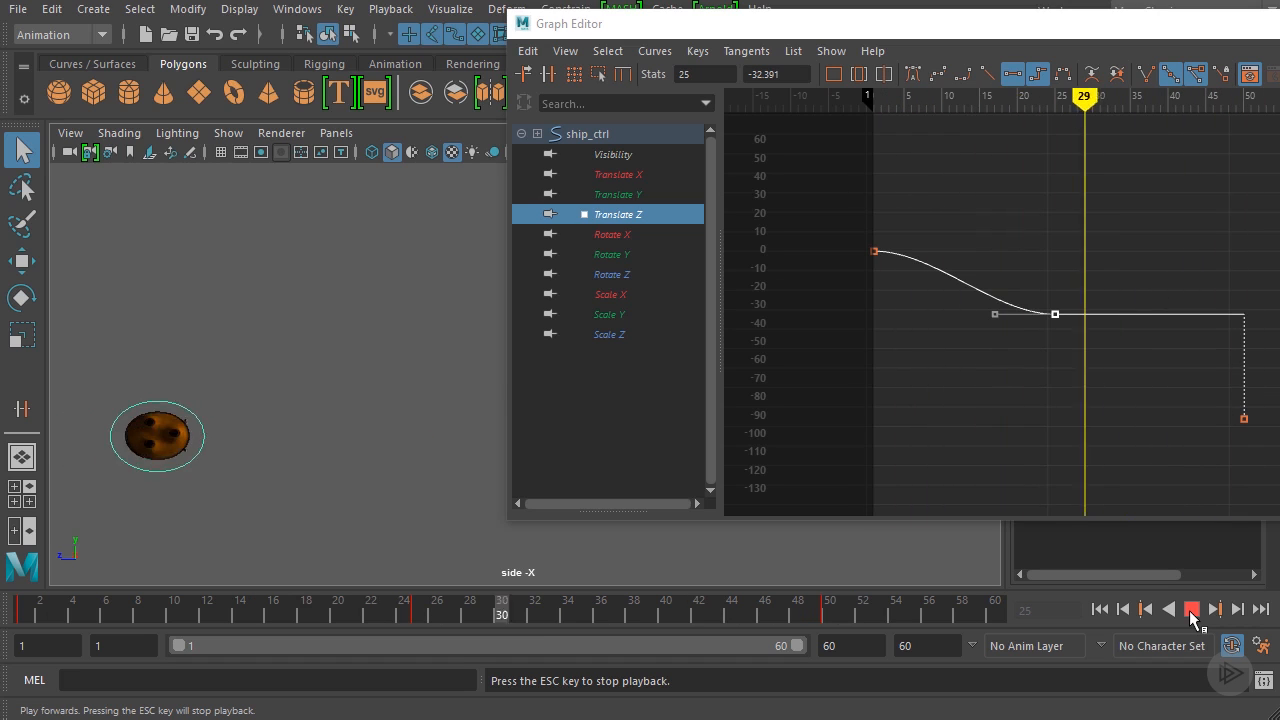
click(813, 612)
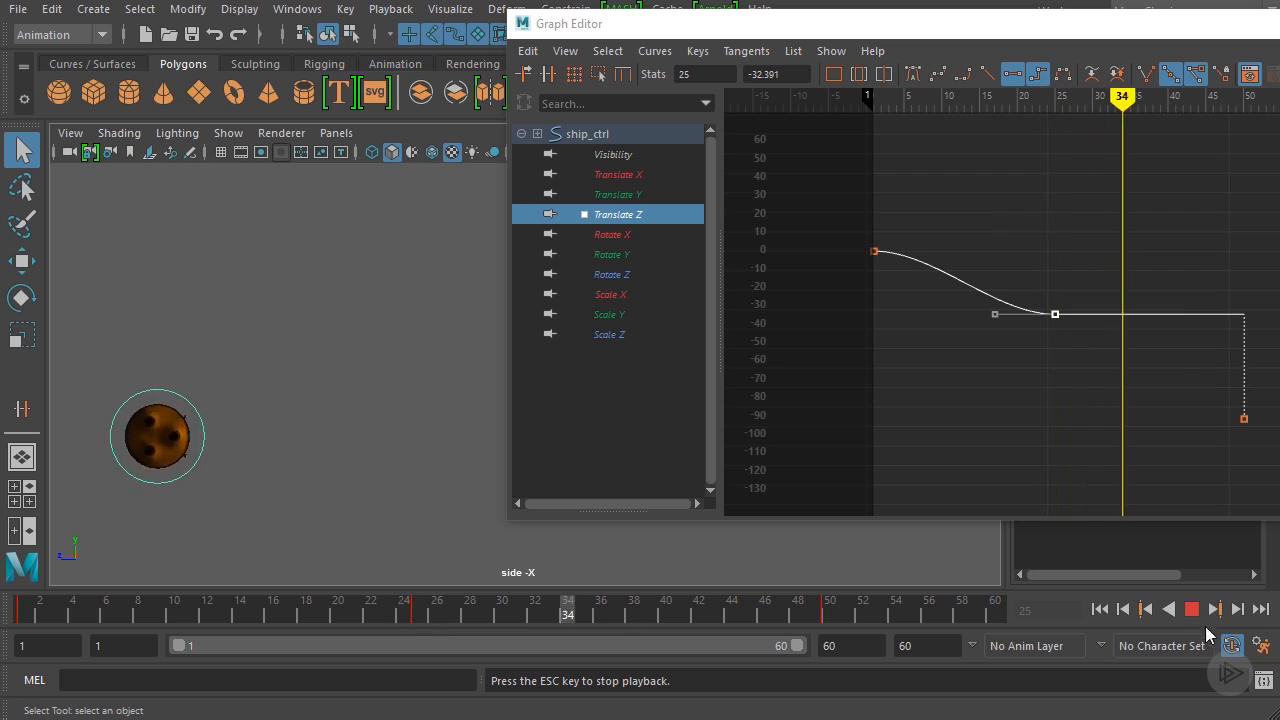
click(1192, 610)
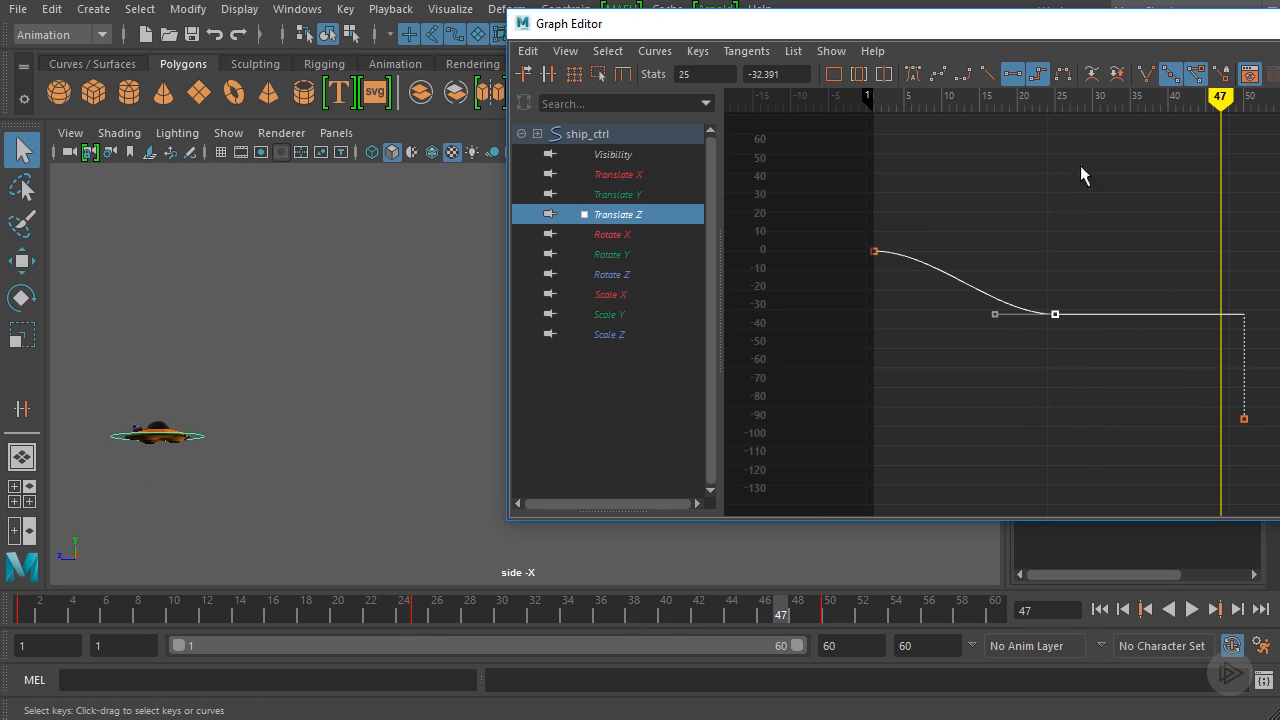
- Apply auto tangents to the frame 25 key, preview the motion and return to frame 23
click(913, 74)
key(alt+v)
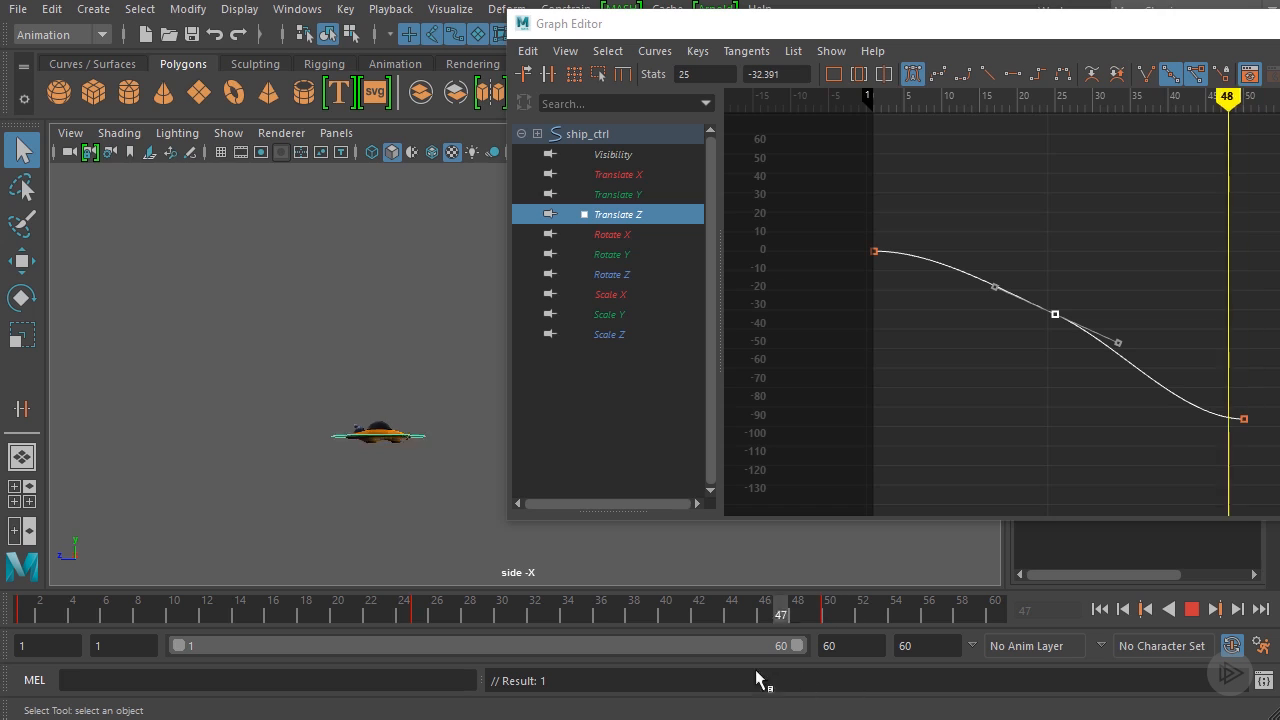
mouse_move(755, 669)
mouse_down()
mouse_move(65, 632)
mouse_move(834, 652)
mouse_move(433, 640)
mouse_move(741, 625)
mouse_move(386, 631)
mouse_up()
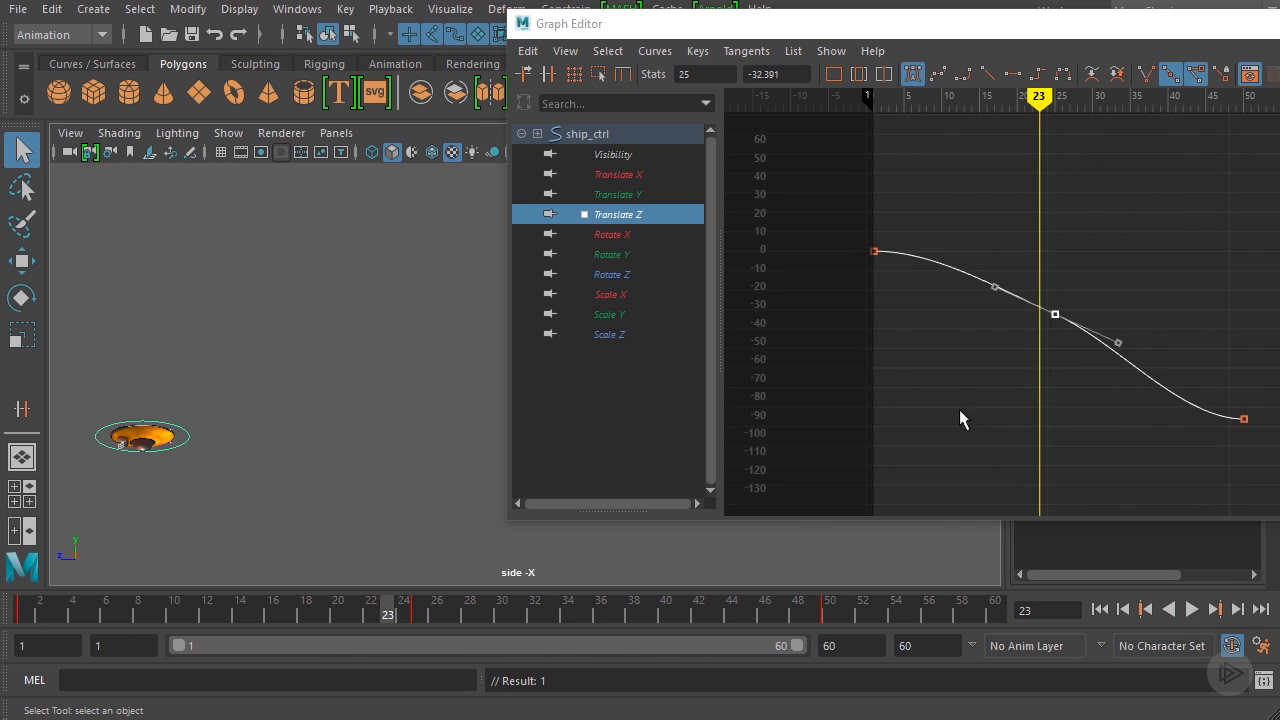
- Apply plateau tangents to the frame 25 key and move its value down to about -61.5
click(1064, 76)
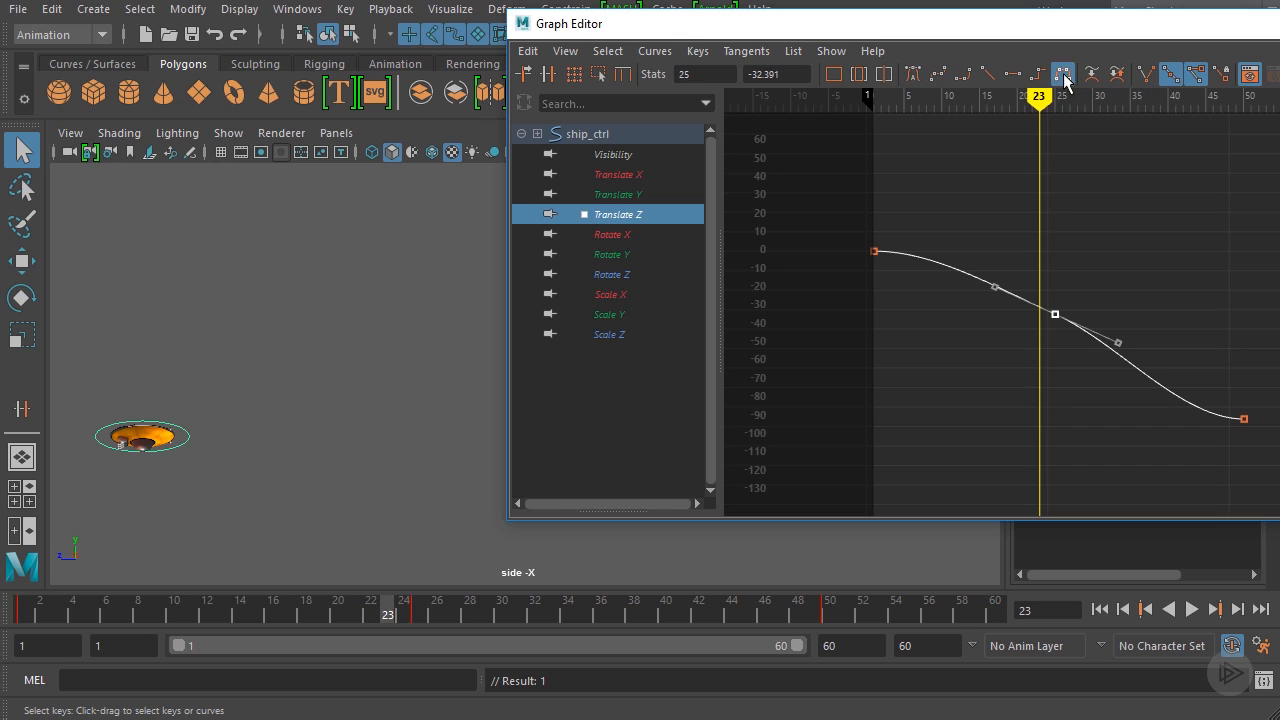
drag(1111, 229, 986, 371)
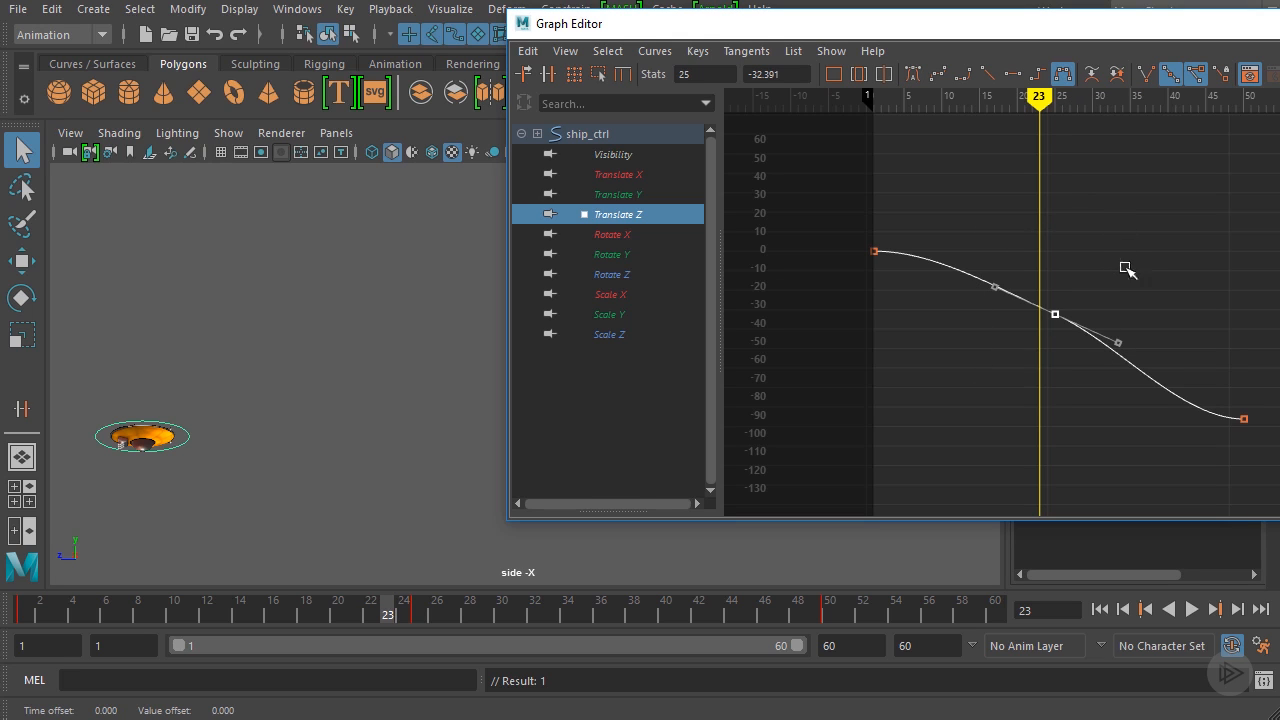
shift+middle_drag(1126, 266, 1120, 309)
key(ctrl+z)
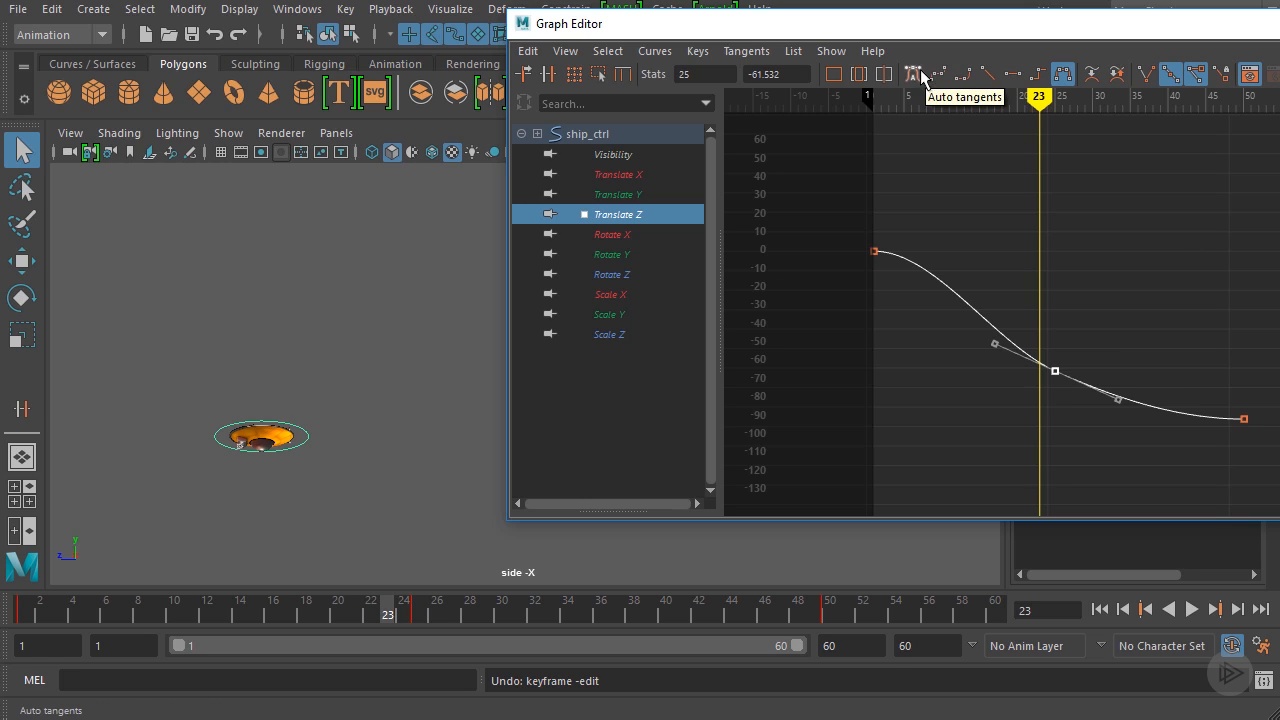
- Move the frame 25 key level with the last key, raise it to about -76.9 and examine the plateau tangent closely
drag(1134, 357, 1045, 412)
middle_drag(1143, 311, 1184, 318)
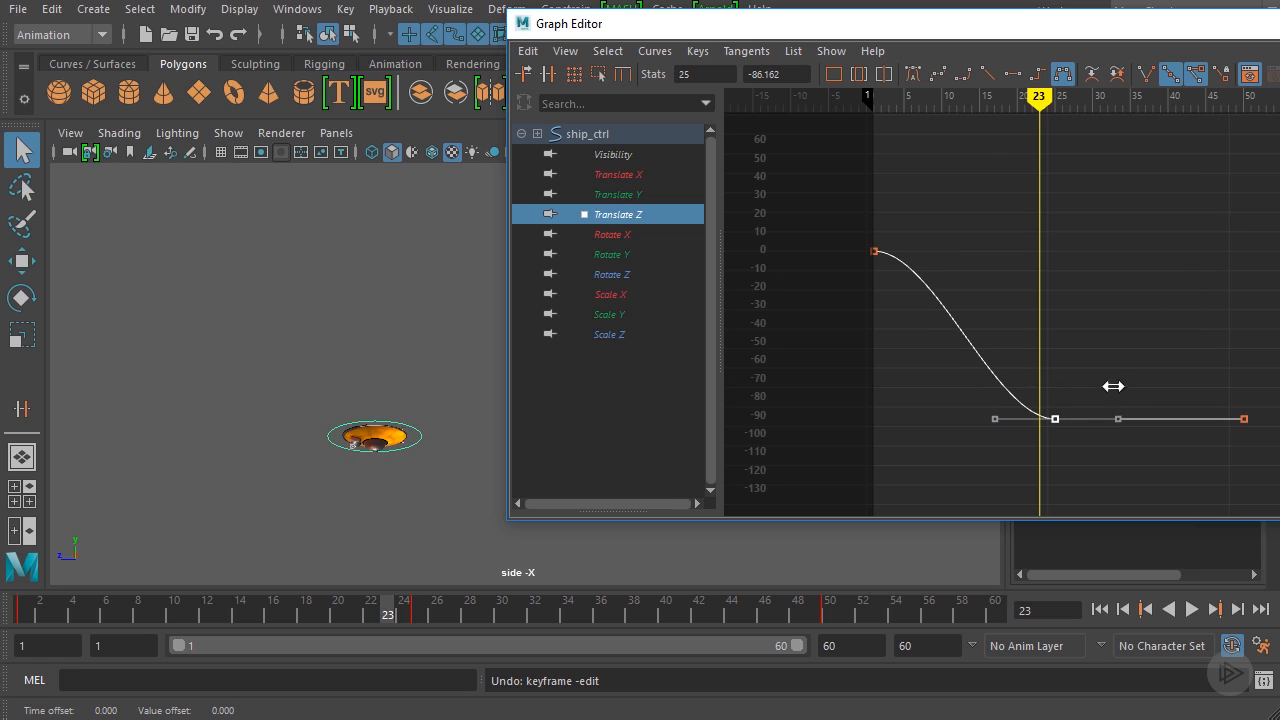
middle_drag(1117, 386, 1120, 374)
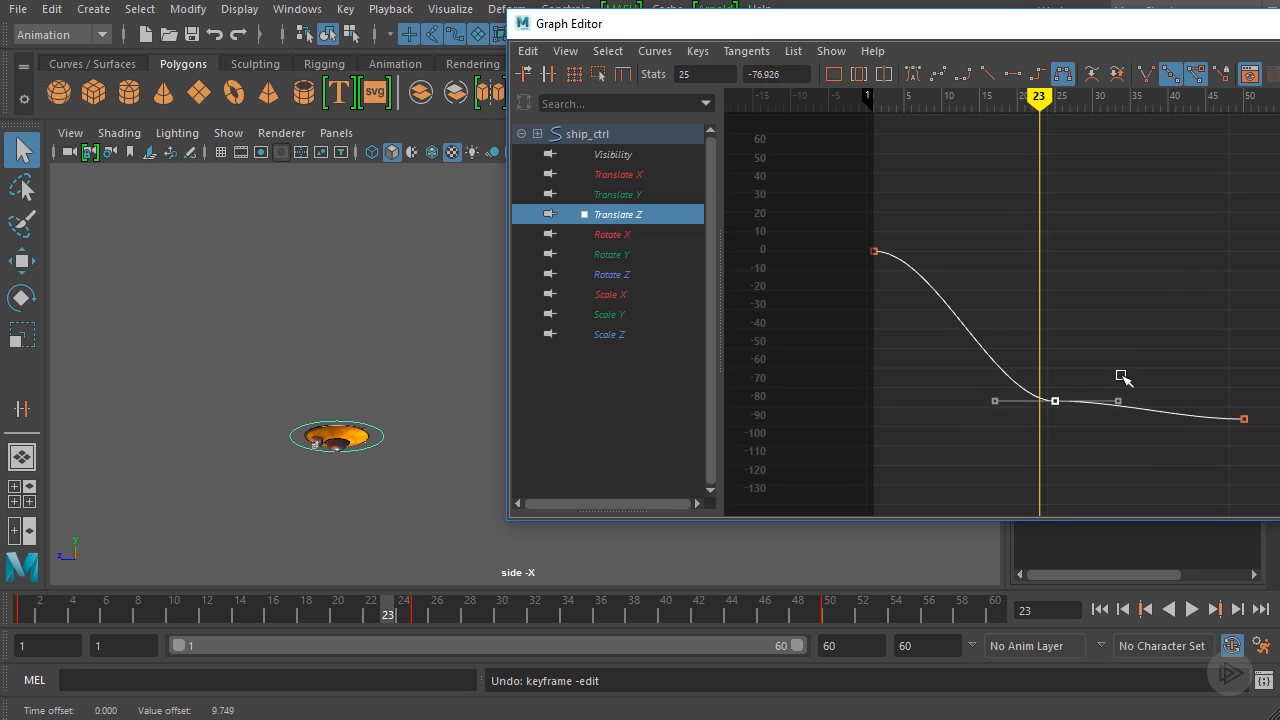
alt+right_drag(1120, 375, 1174, 396)
alt+middle_drag(1215, 383, 1101, 287)
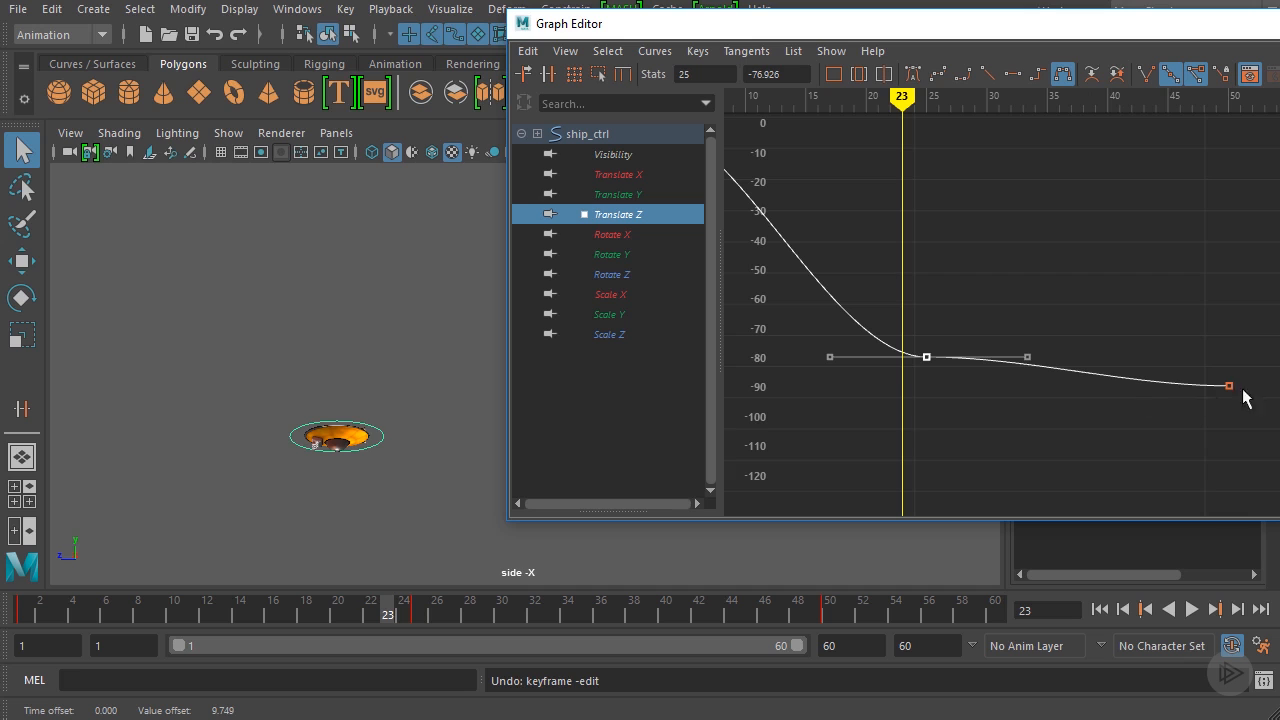
alt+middle_drag(961, 301, 999, 309)
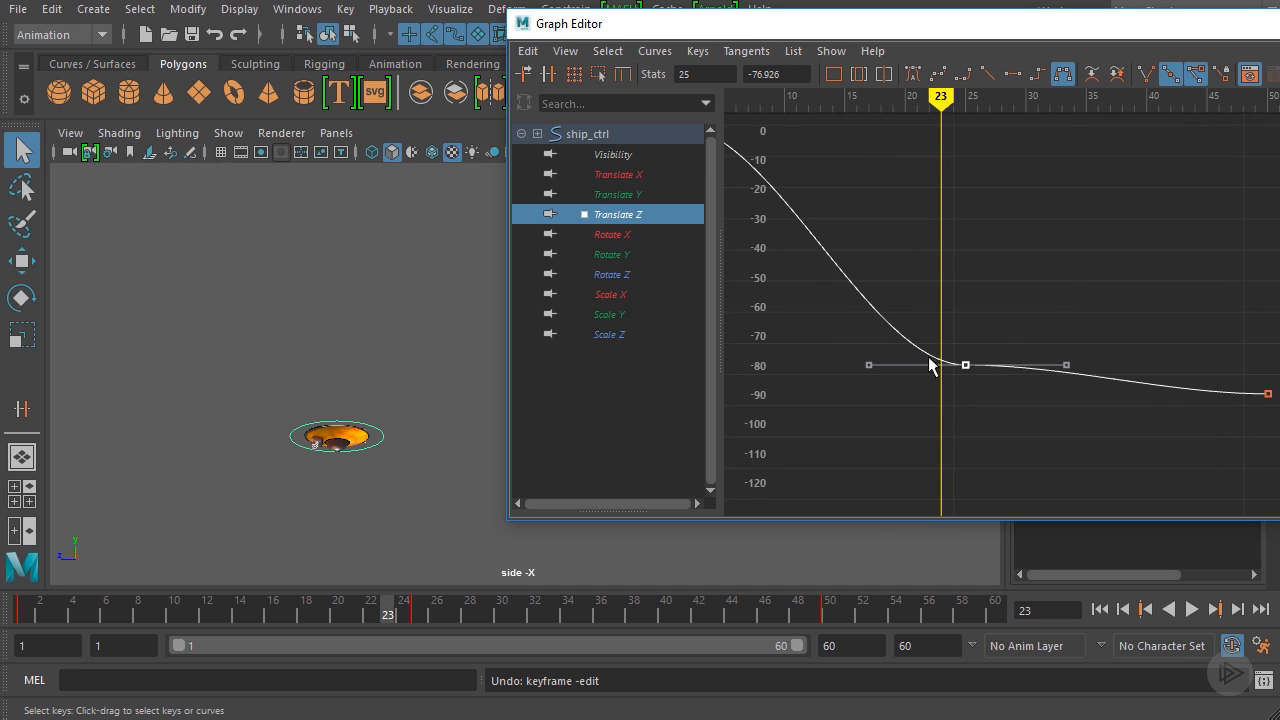
- Raise the frame 25 key close to the first key's value, at about -8.6
shift+middle_drag(1080, 303, 1136, 394)
mouse_move(1136, 394)
alt+right_down()
mouse_move(1114, 366)
mouse_move(1128, 409)
alt+right_up()
shift+middle_drag(1128, 409, 1134, 271)
mouse_move(1193, 344)
shift+middle_down()
mouse_move(1189, 360)
mouse_move(1189, 348)
shift+middle_up()
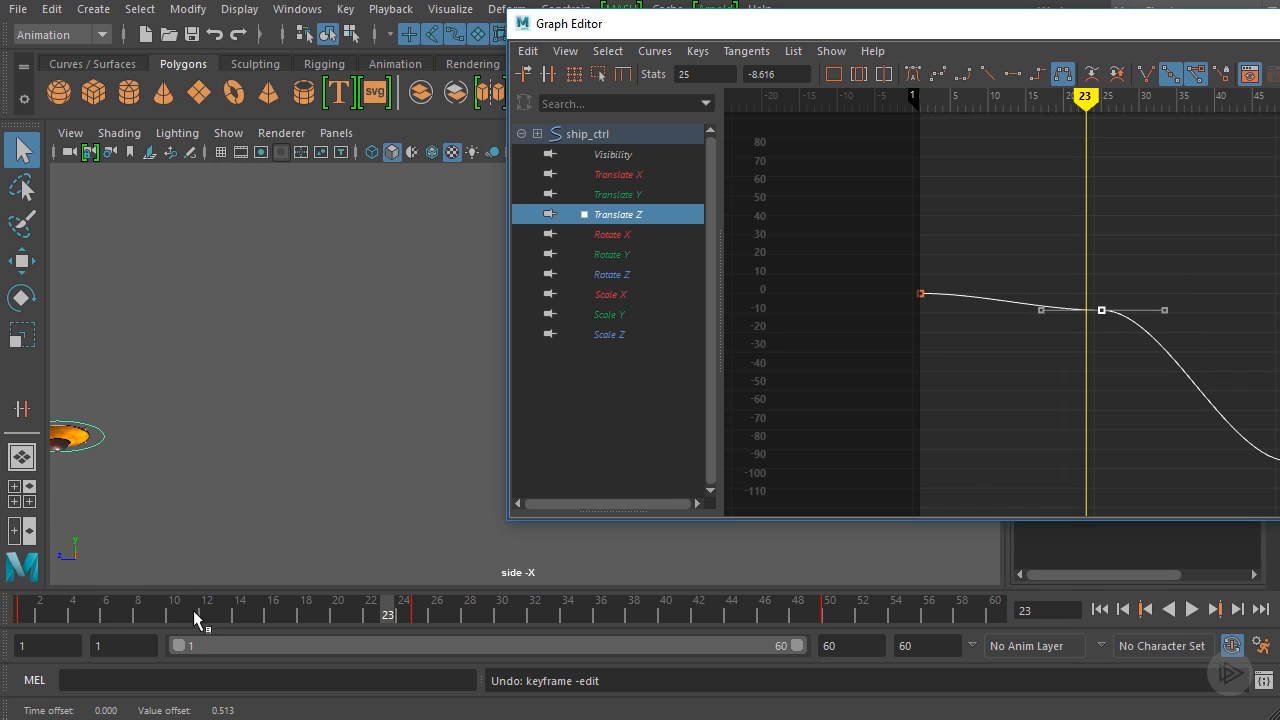
- Play the animation with the plateau tangent from frame 1, stop playback and go to frame 2
key(alt+shift+v)
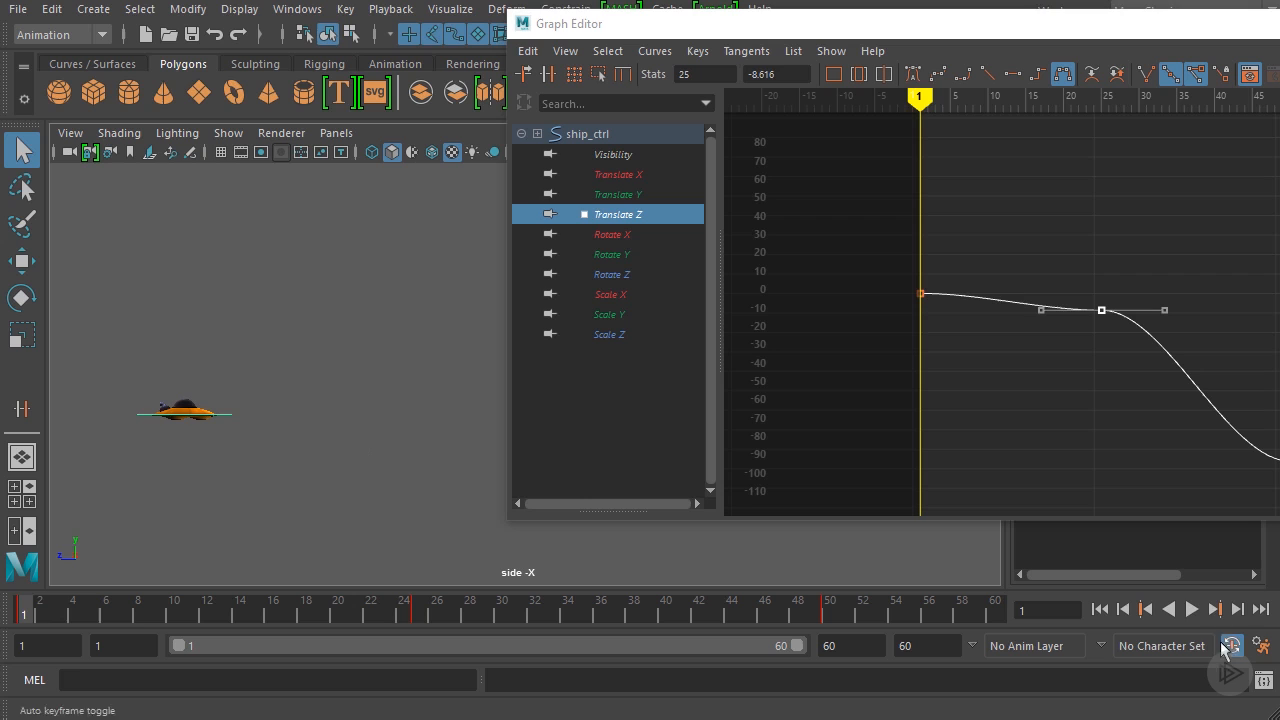
click(1192, 609)
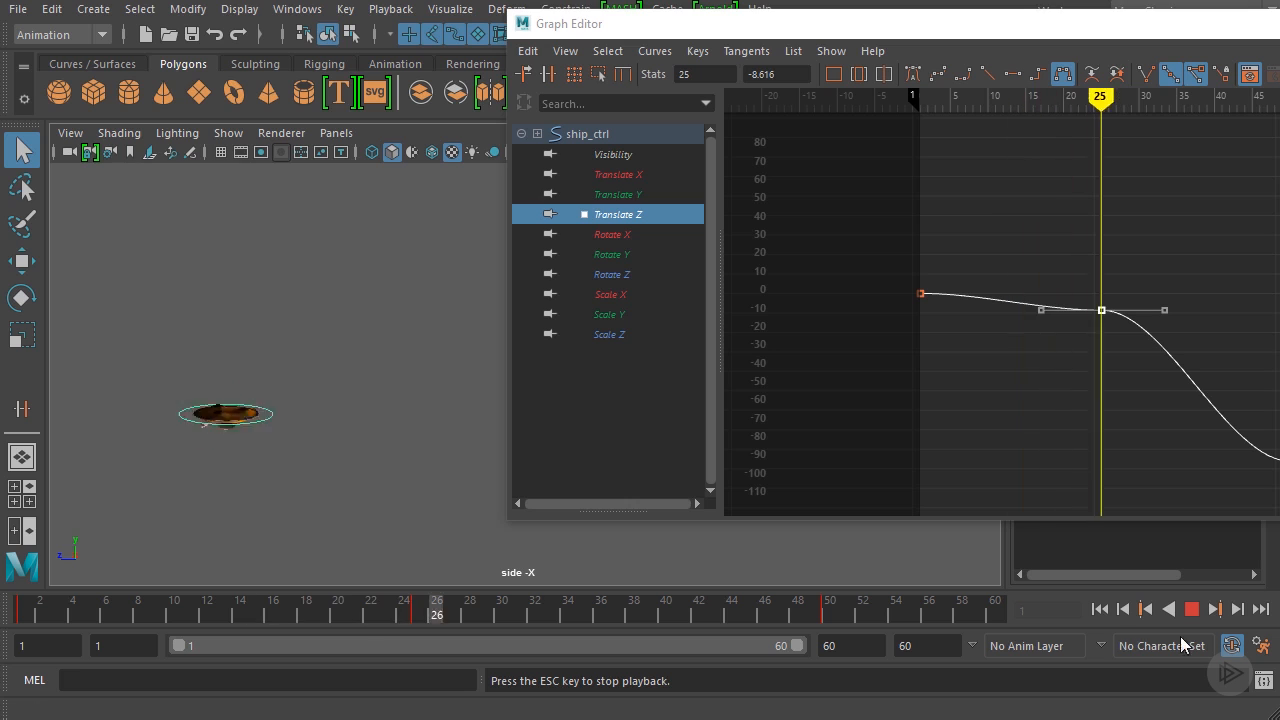
click(1191, 609)
click(37, 610)
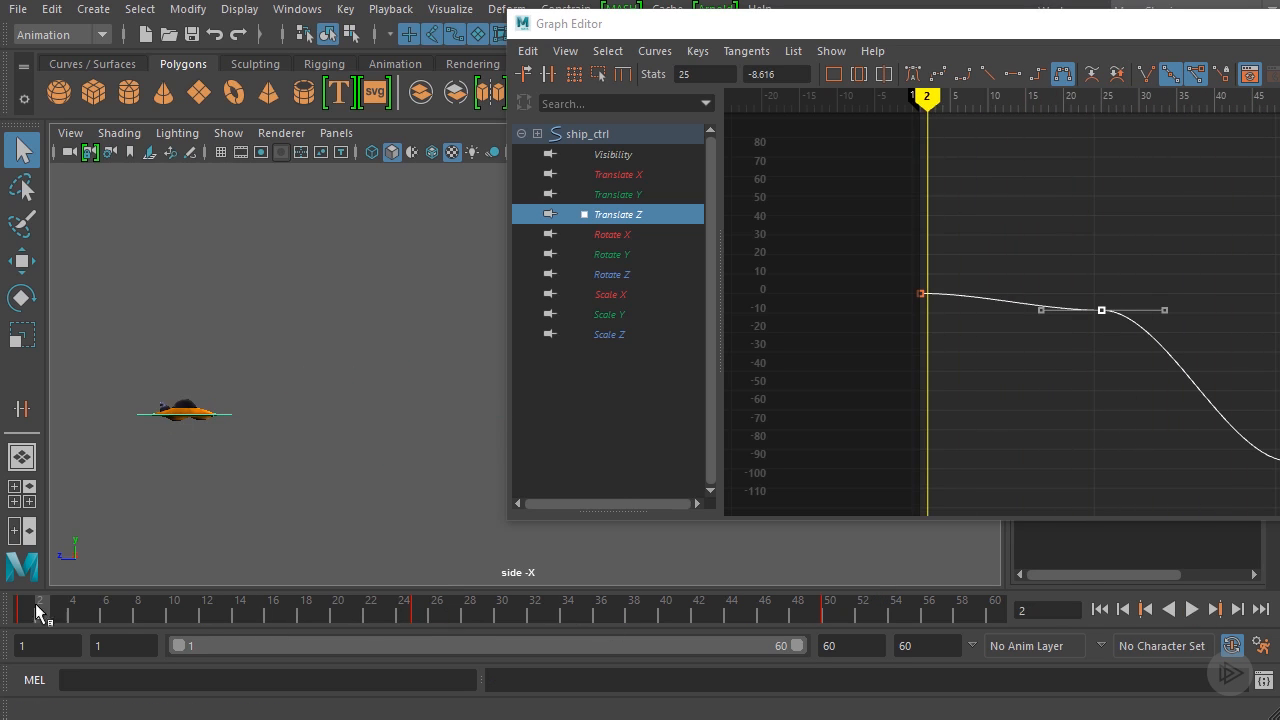
- Lower the frame 25 key to about -39 and apply auto tangents to it
shift+middle_drag(1140, 286, 1120, 334)
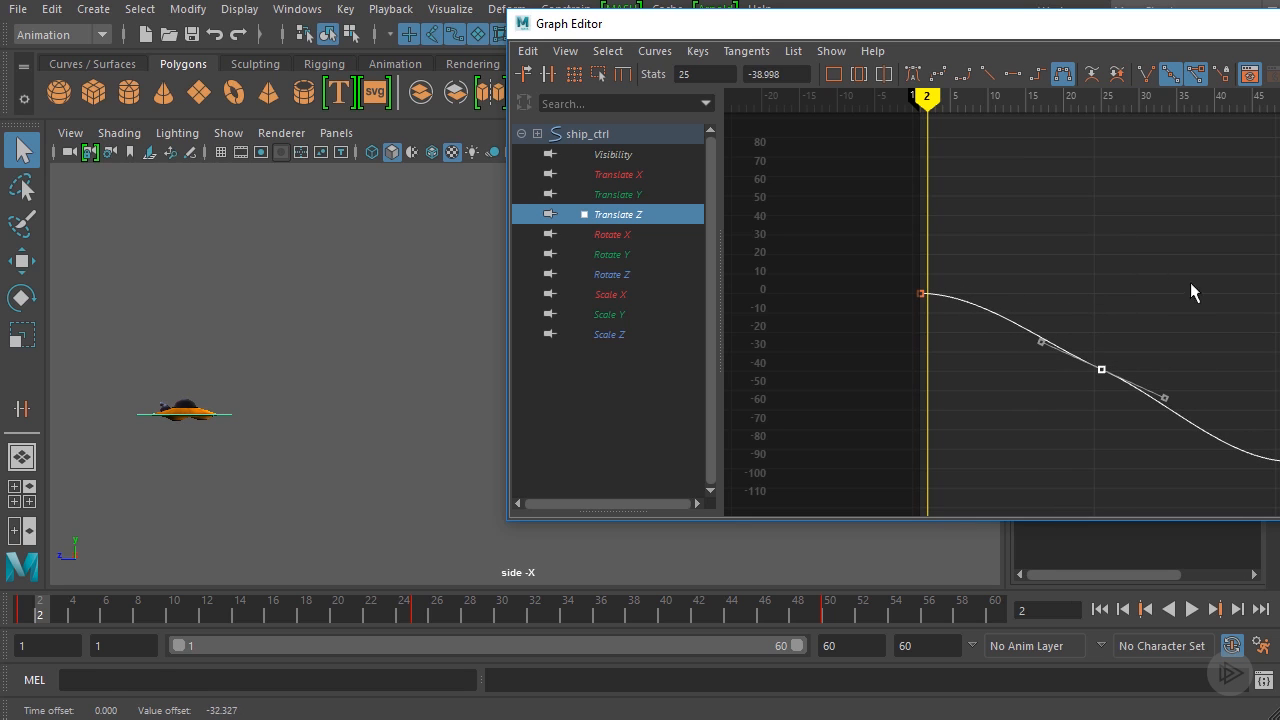
click(915, 80)
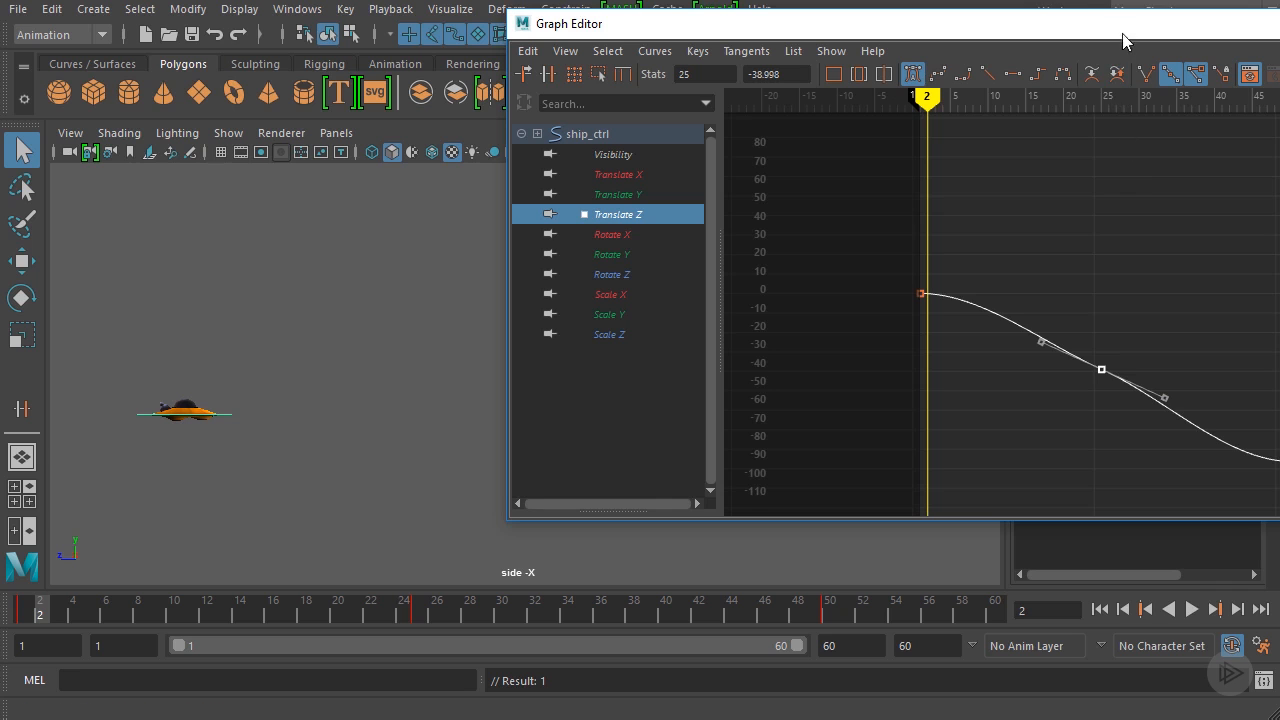
- Reposition the Graph Editor as a floating window that shows the whole Translate Z curve
drag(1120, 35, 796, 70)
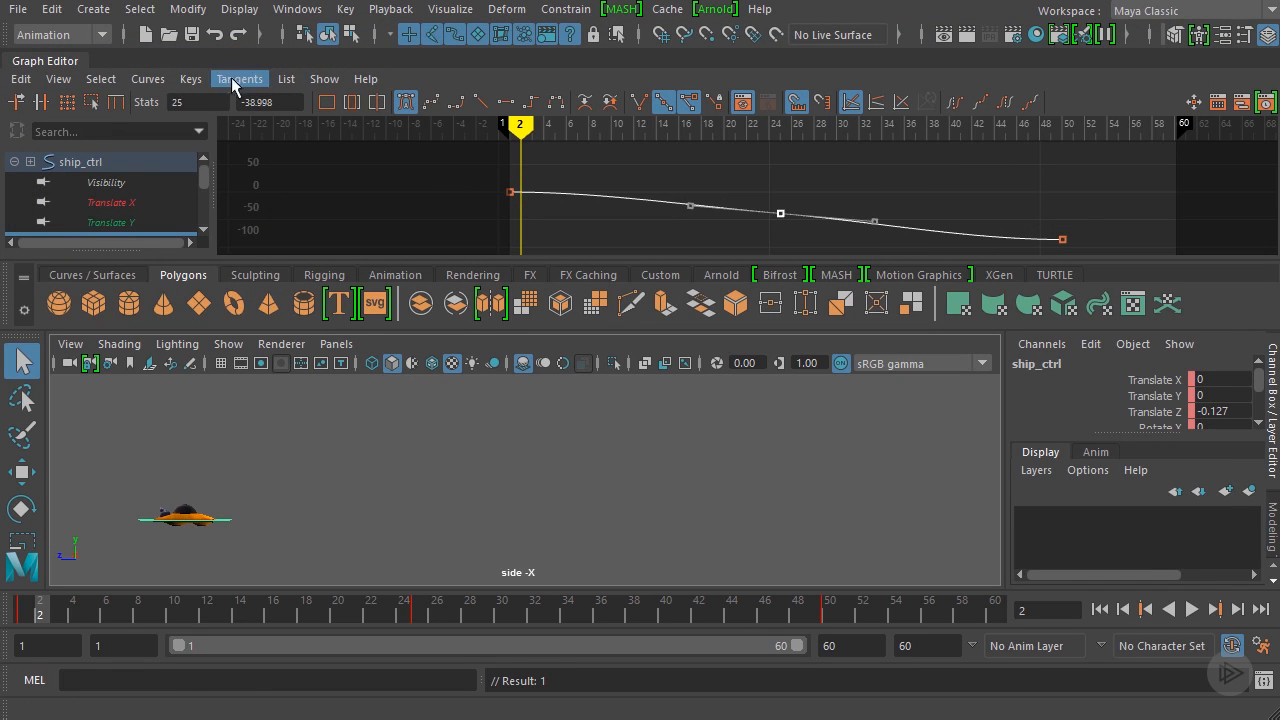
drag(55, 68, 233, 145)
drag(403, 114, 455, 98)
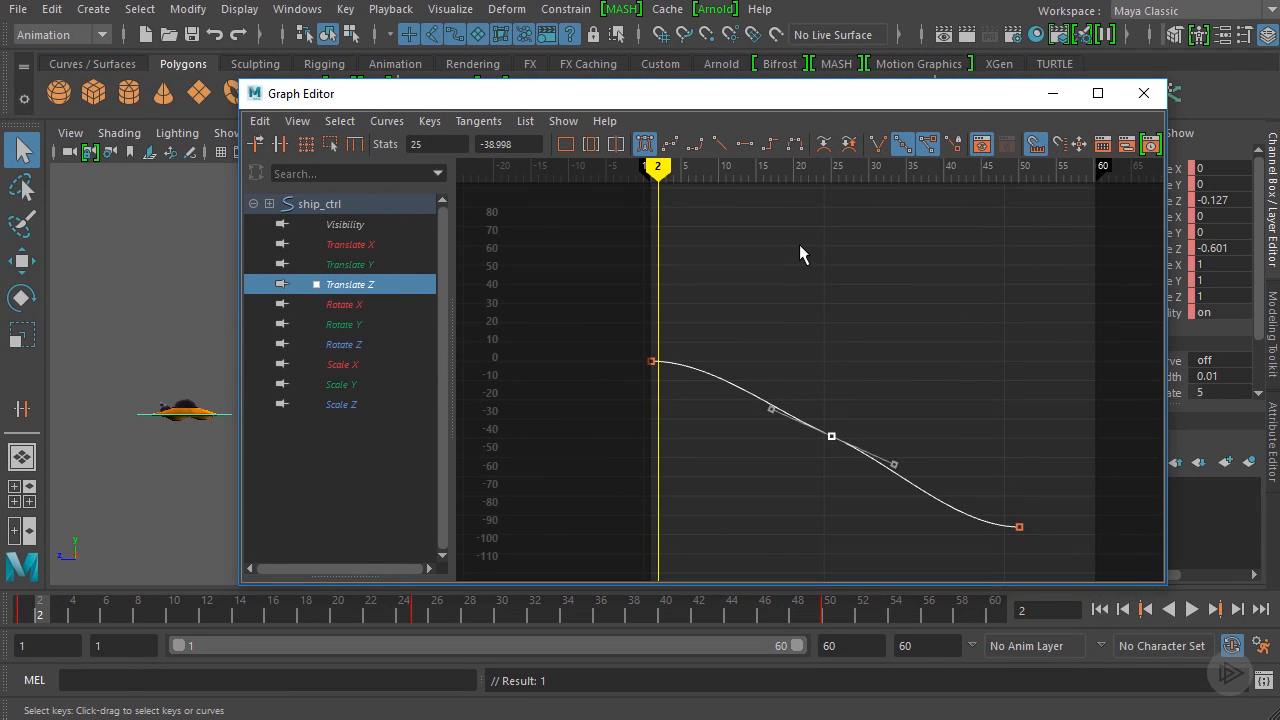